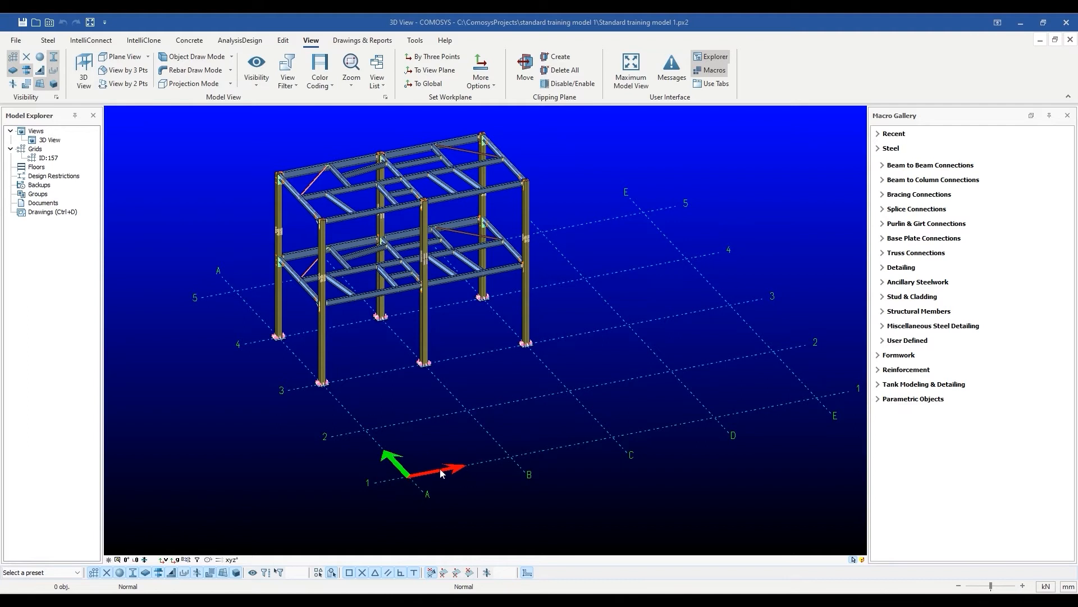
- Examine the workplane axes at the grid origin from several angles and review the available work plane options
scroll(425, 486, up, 2)
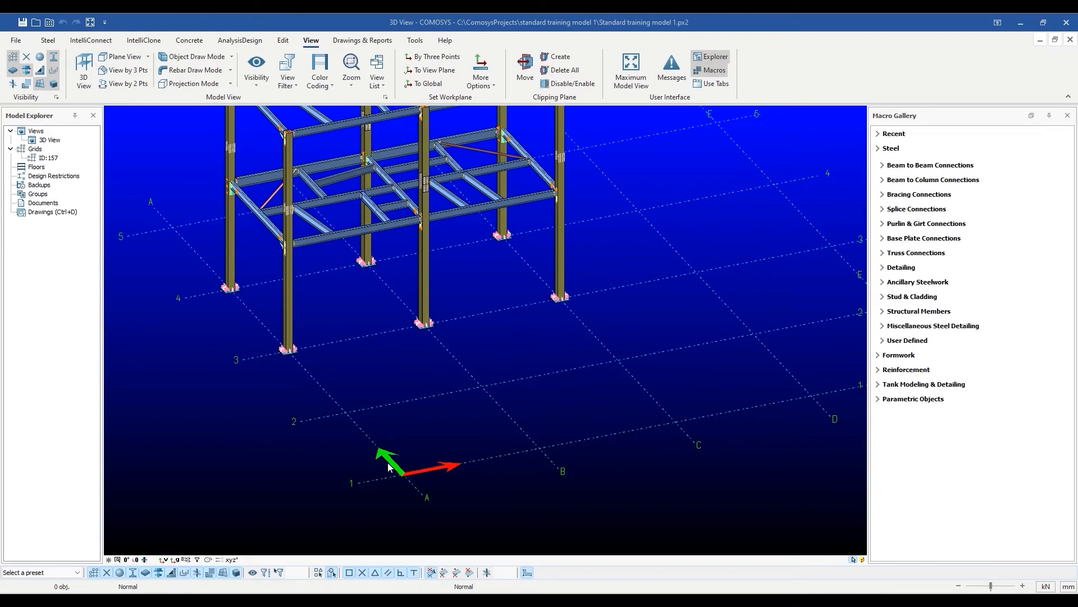
middle_drag(429, 482, 429, 466)
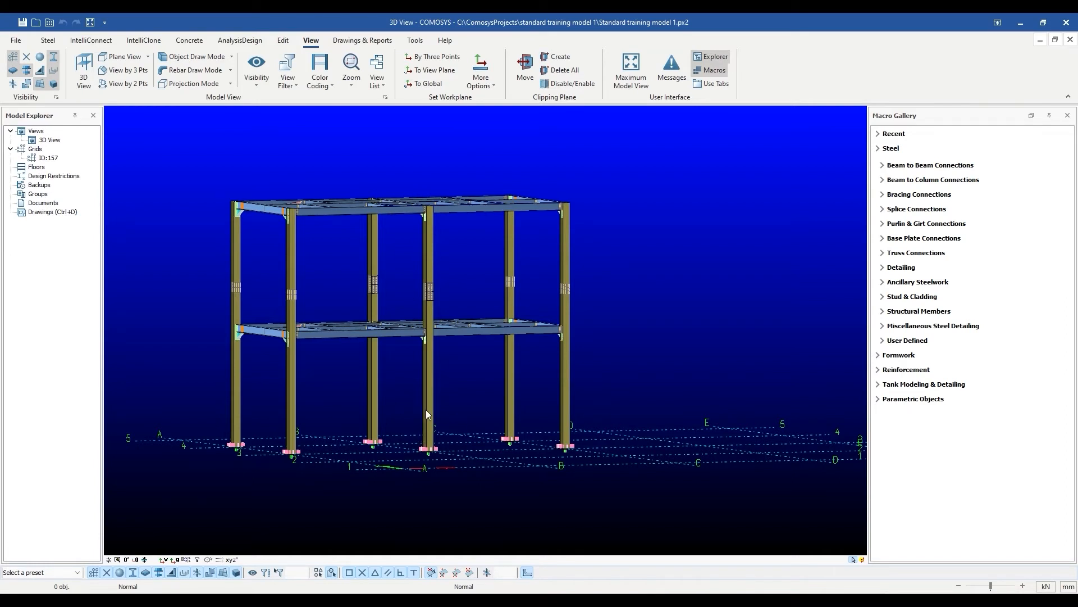
mouse_move(429, 430)
middle_down()
mouse_move(429, 466)
mouse_move(429, 445)
middle_up()
scroll(426, 441, down, 1)
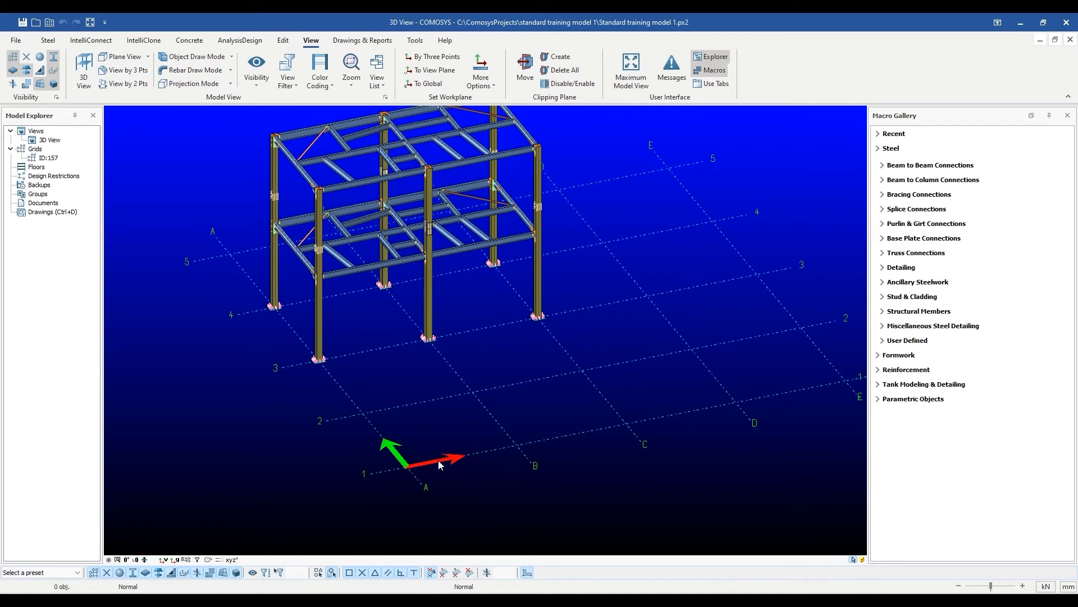
scroll(437, 461, down, 2)
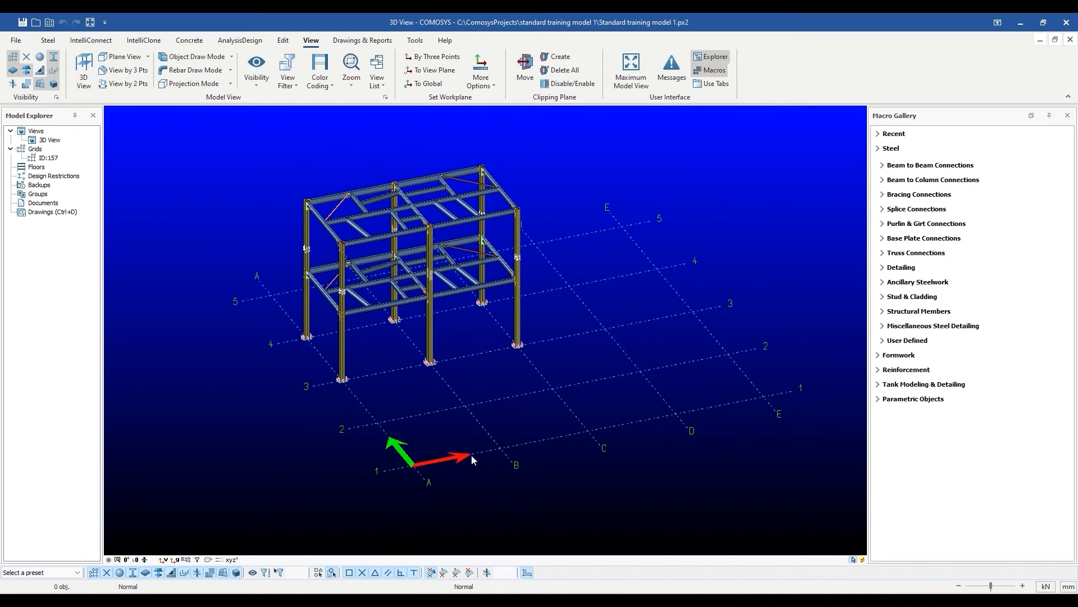
middle_drag(437, 467, 446, 405)
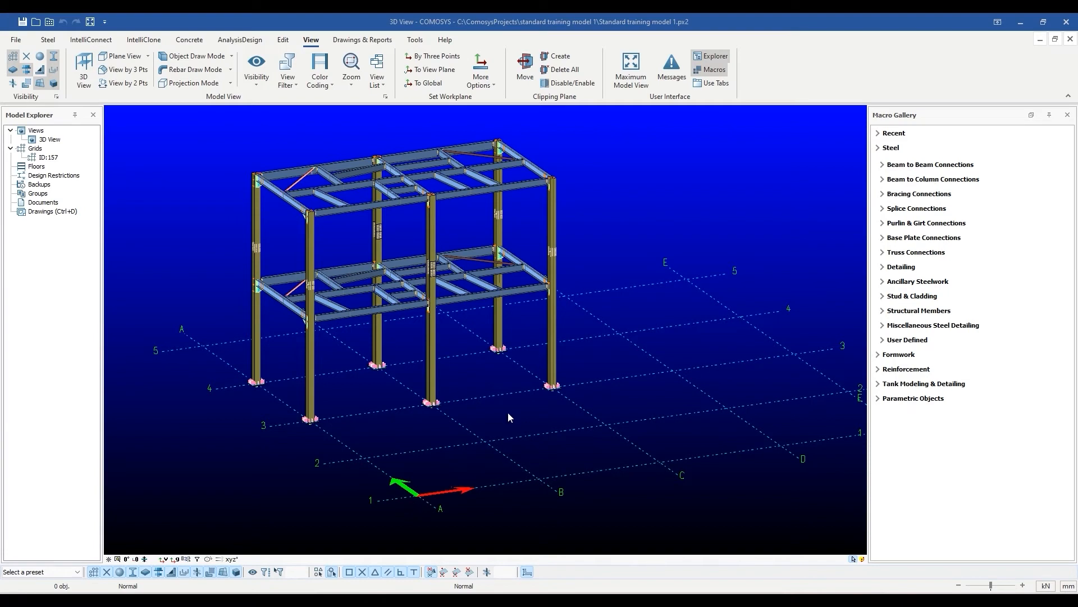
right_click(606, 222)
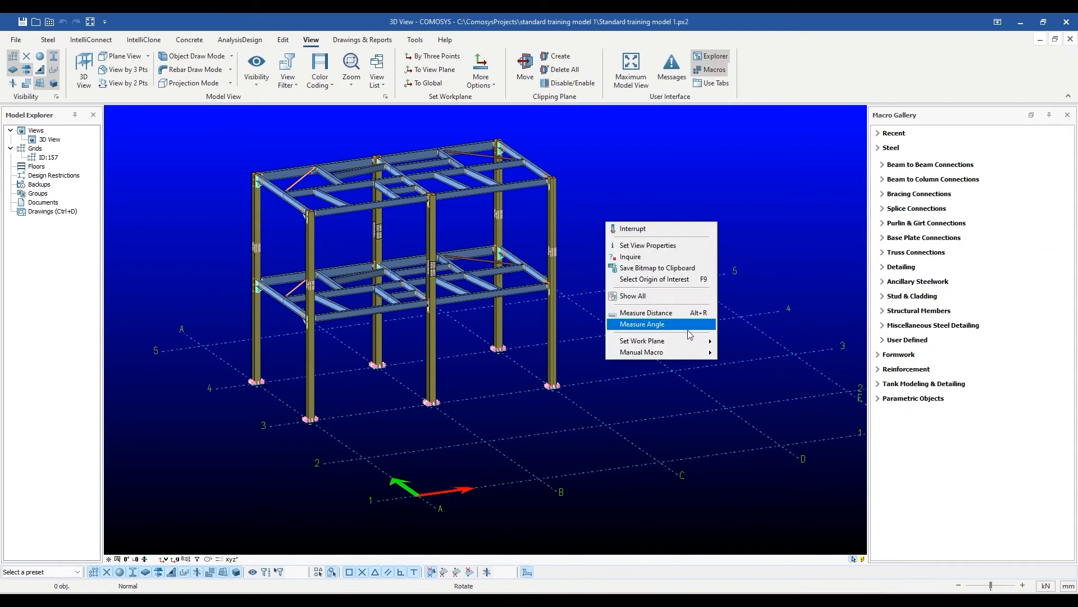
mouse_move(693, 346)
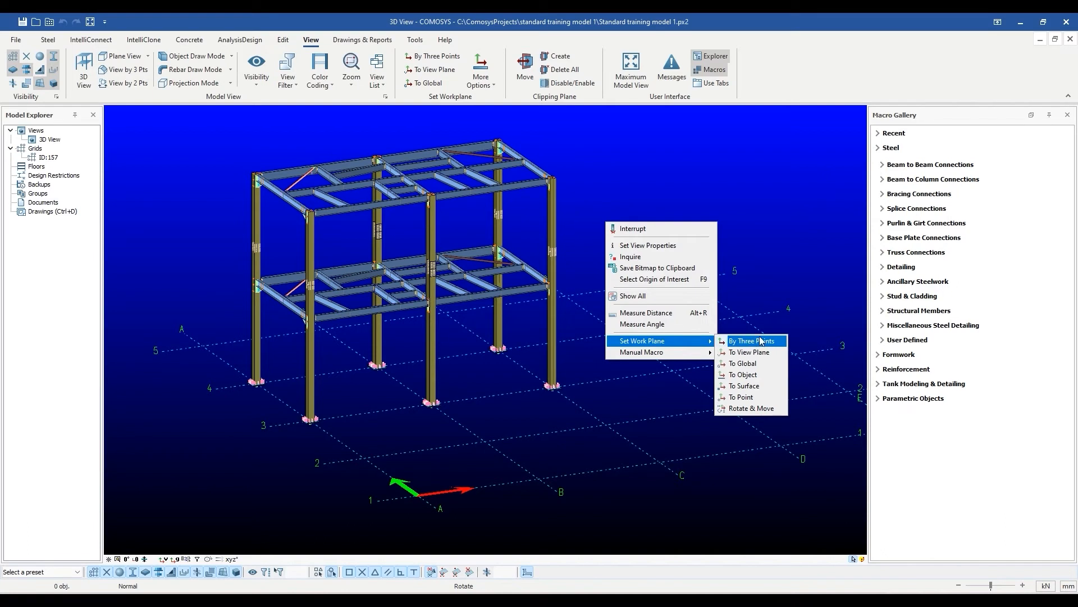
click(766, 276)
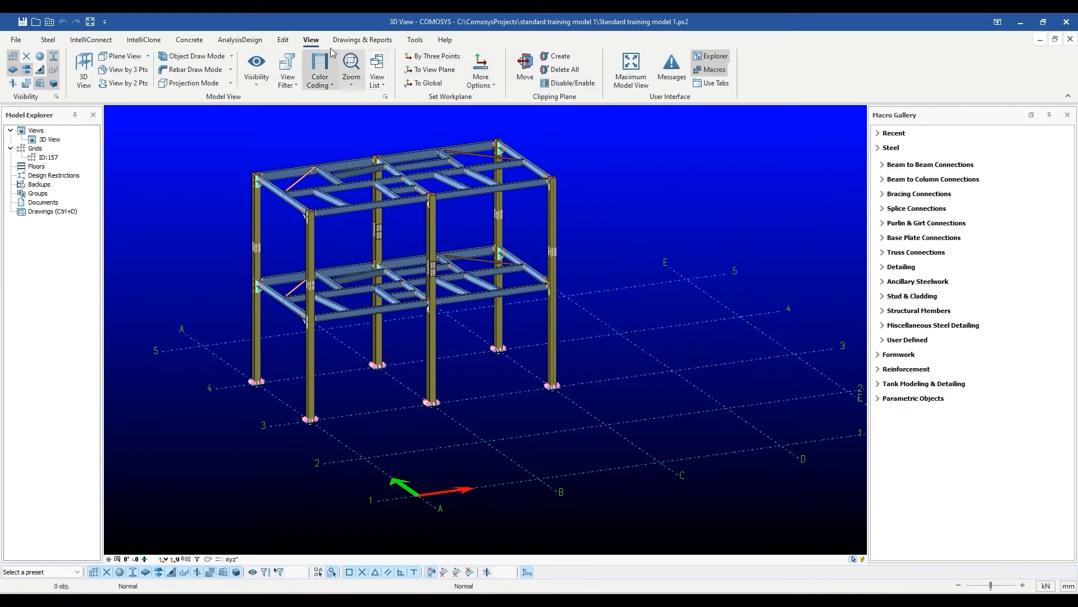
- Set the workplane by three points: origin at grid B-2, midpoint of line C between 2 and 3, midpoint of line 3 between A and B
click(440, 61)
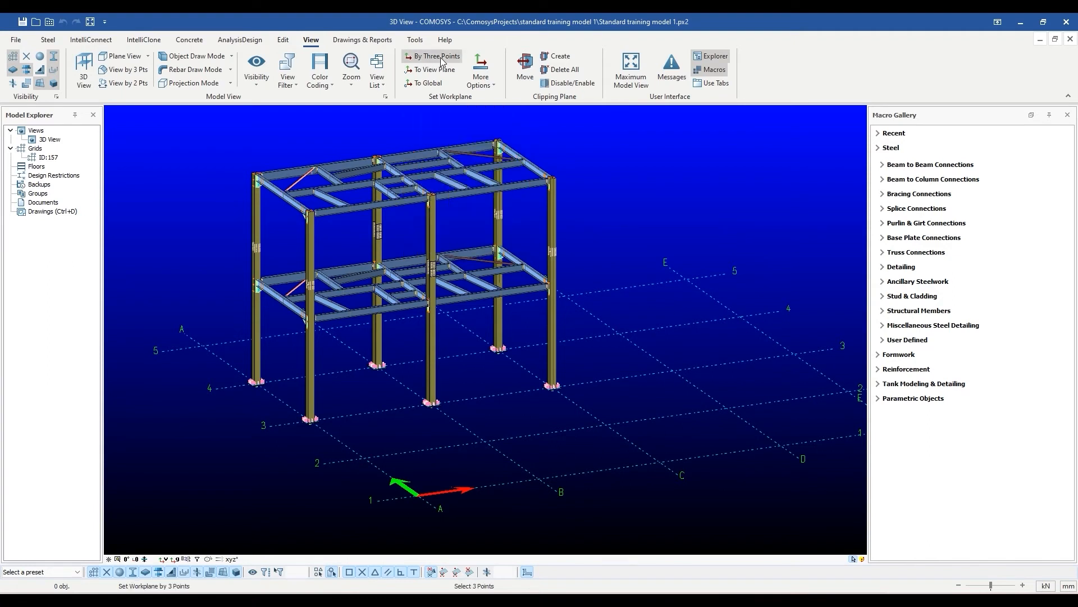
click(484, 440)
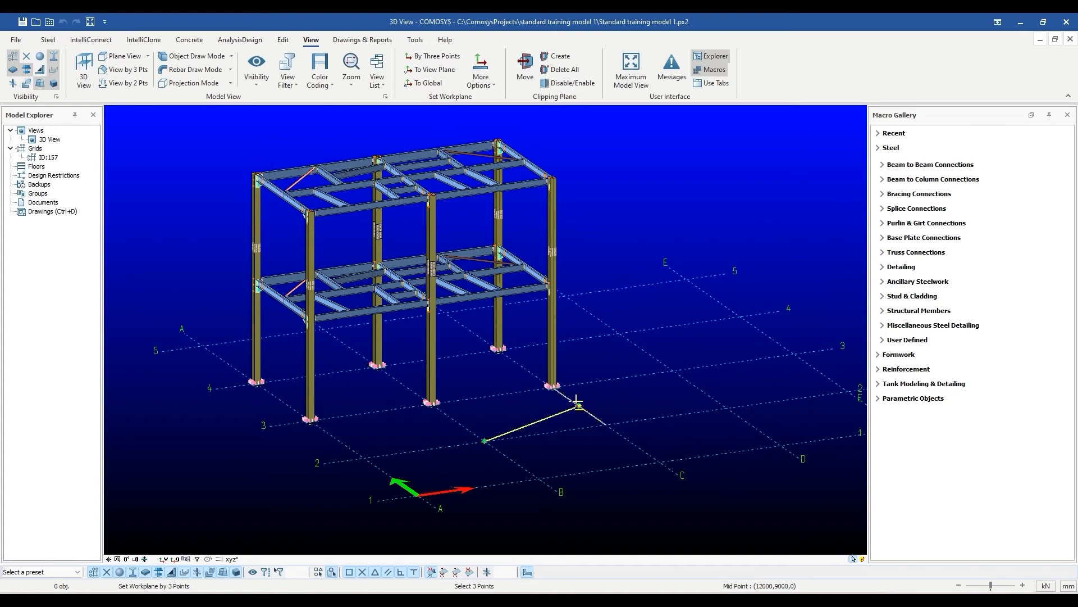
click(579, 405)
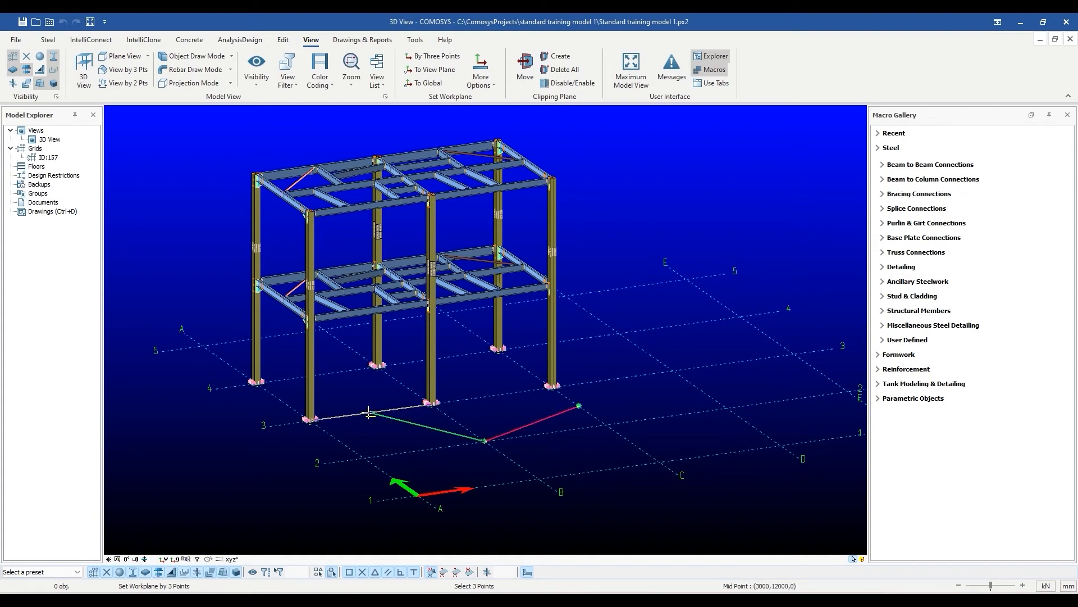
click(368, 413)
scroll(486, 445, up, 2)
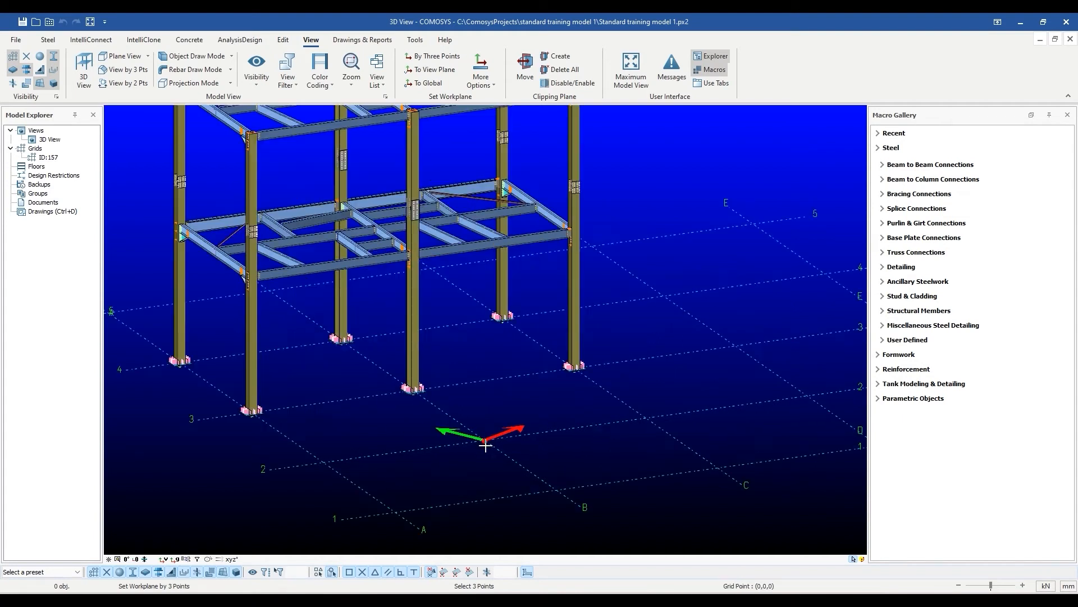
scroll(485, 445, down, 2)
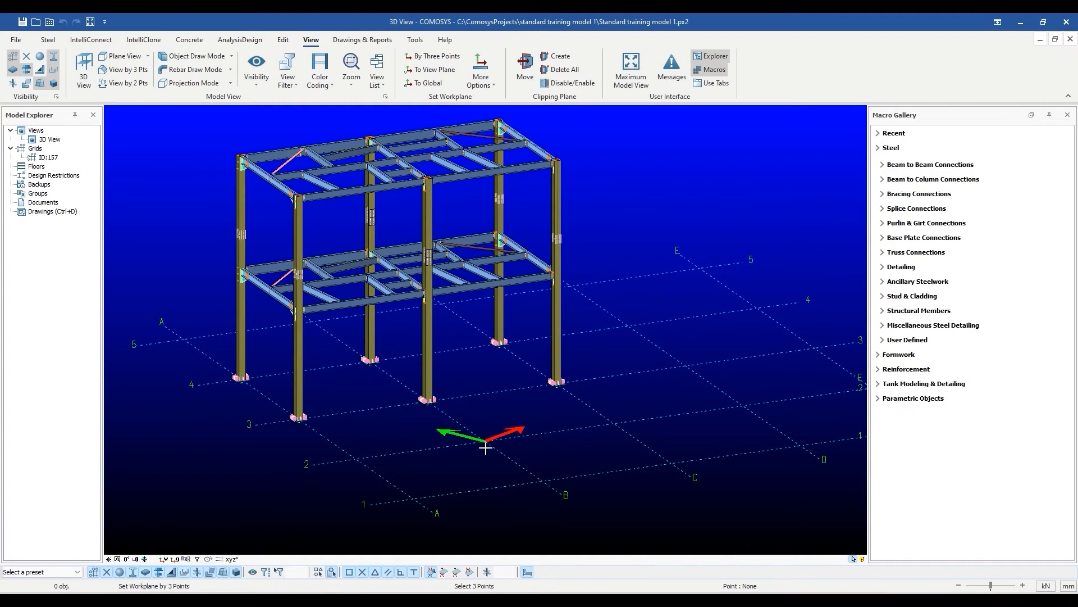
key(Escape)
scroll(447, 441, down, 1)
middle_drag(447, 441, 386, 443)
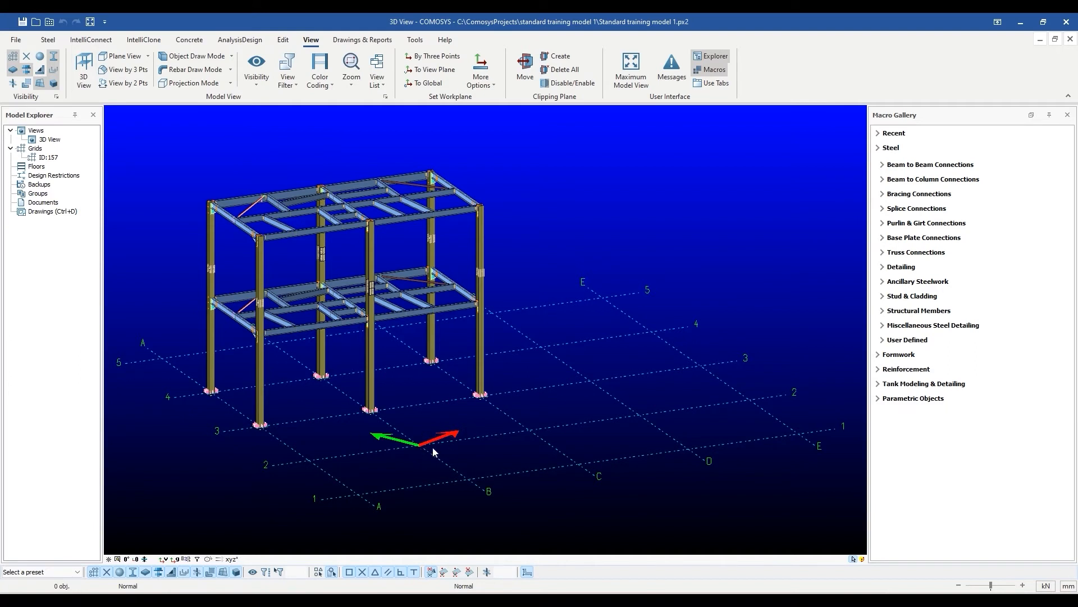
- Use Rotate & Move to shift the workplane along its X axis in repeated 500 mm moves
right_click(554, 277)
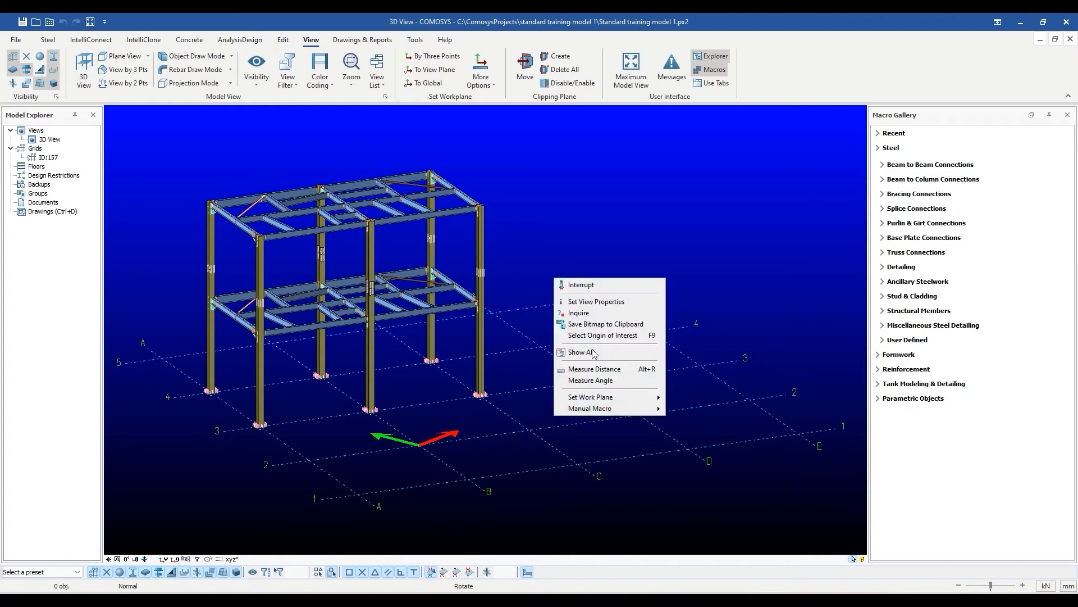
mouse_move(664, 399)
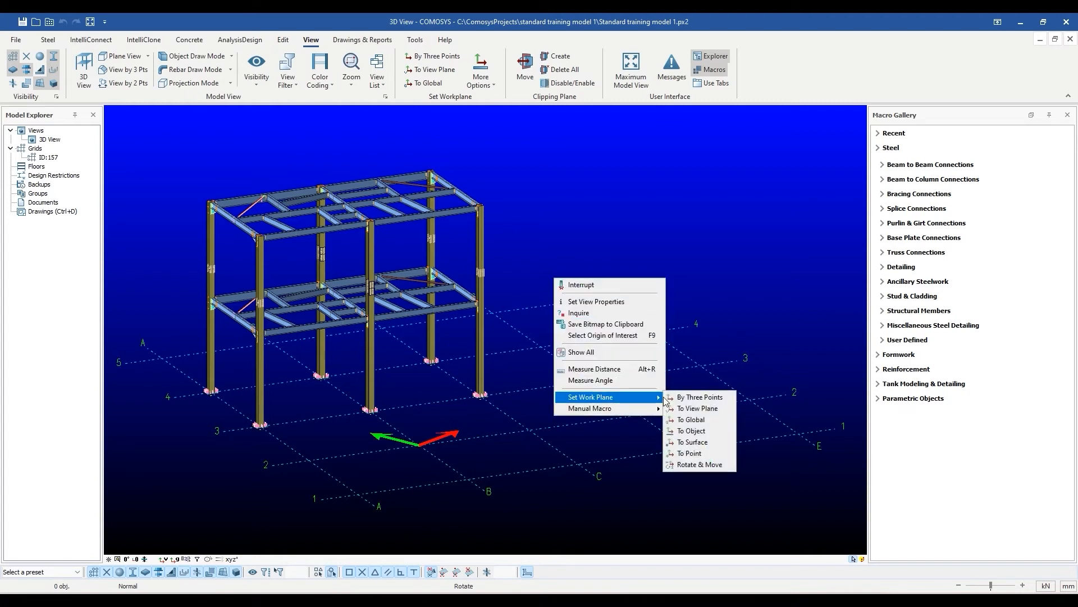
click(699, 465)
drag(560, 268, 710, 232)
double_click(691, 281)
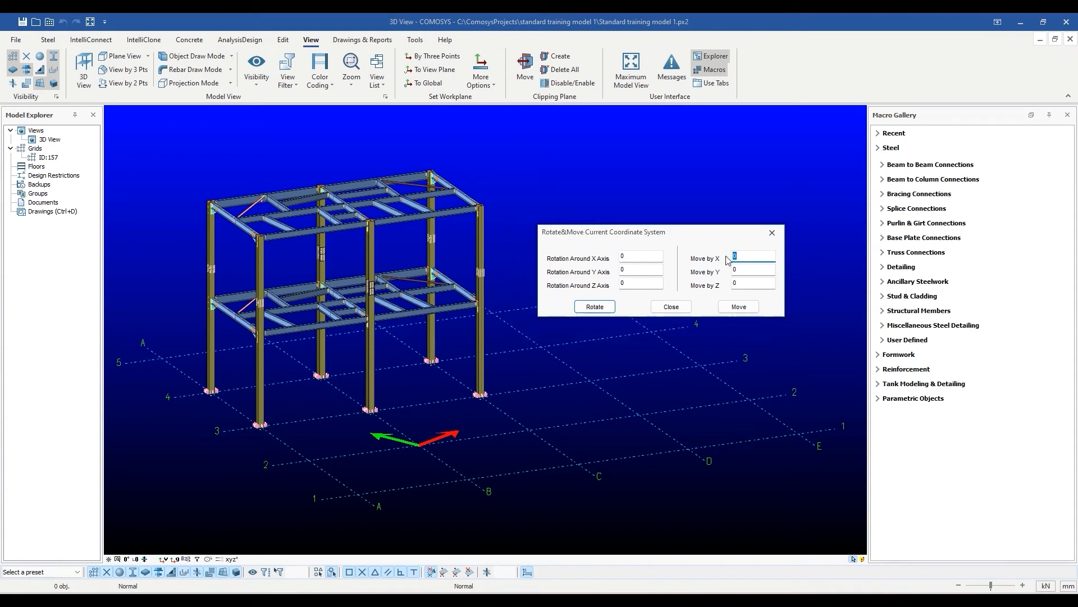
text(500)
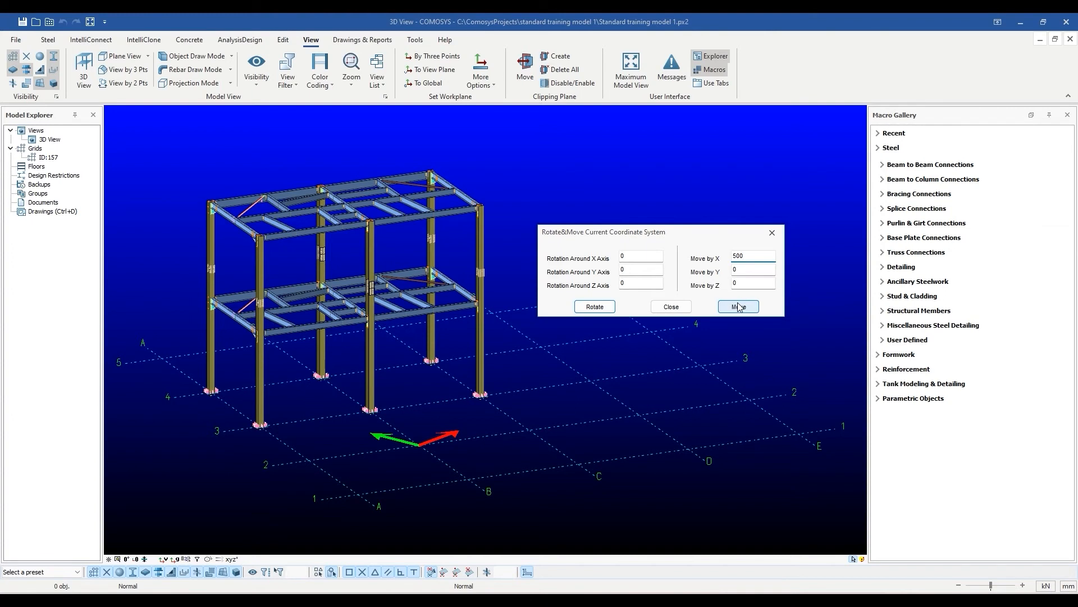
click(739, 308)
click(739, 308)
click(739, 309)
click(739, 308)
click(739, 307)
click(739, 308)
click(739, 307)
click(739, 308)
click(739, 308)
- Set the X move to 0 and shift the workplane along its Y axis in 500 mm moves
double_click(753, 256)
text(0)
key(Tab)
text(500)
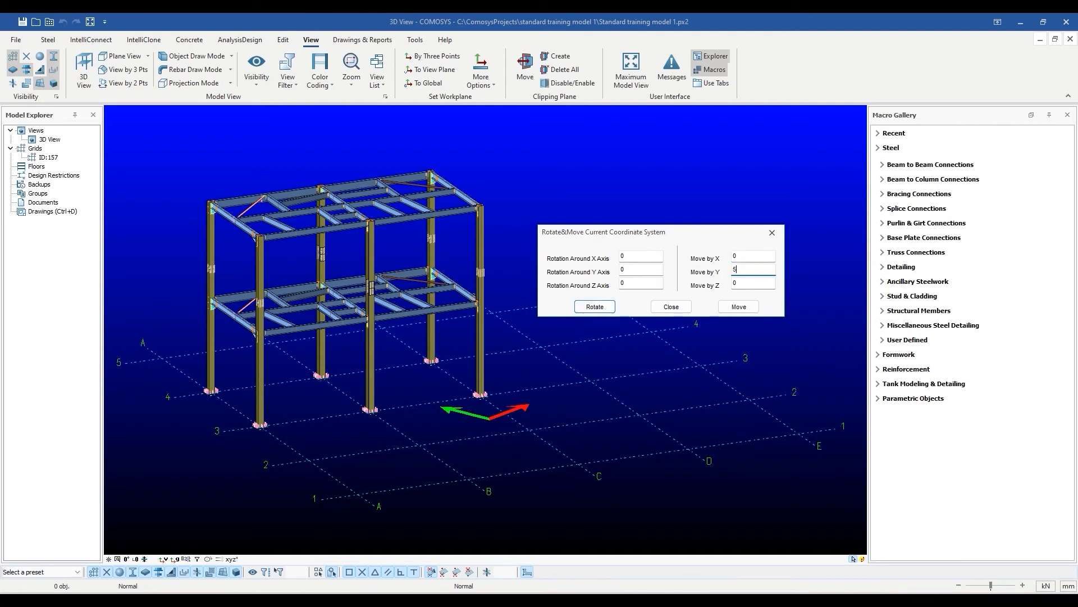
click(738, 308)
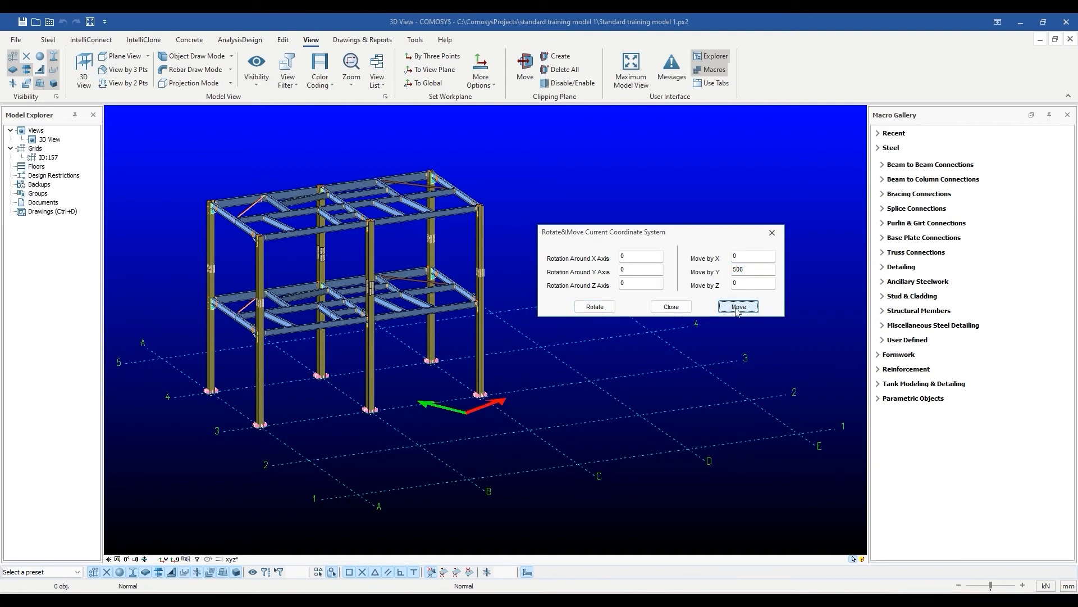
- Reset the Y move to 0 and rotate the workplane around its X axis in repeated 10-degree increments
double_click(747, 271)
text(0)
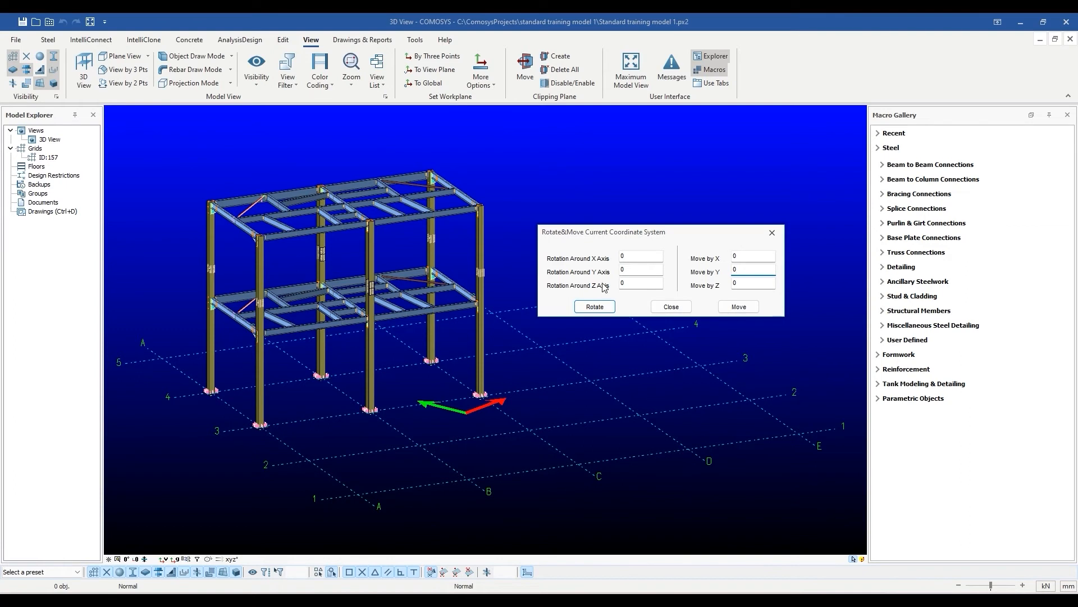
drag(627, 256, 599, 263)
text(10)
click(594, 306)
click(594, 306)
click(594, 306)
click(594, 306)
click(594, 307)
click(594, 307)
click(597, 307)
click(597, 307)
click(596, 306)
click(597, 307)
- Reset the X rotation to 0, rotate the workplane around its Y axis in repeated 10-degree increments, and close the dialog
drag(634, 257, 574, 274)
text(0)
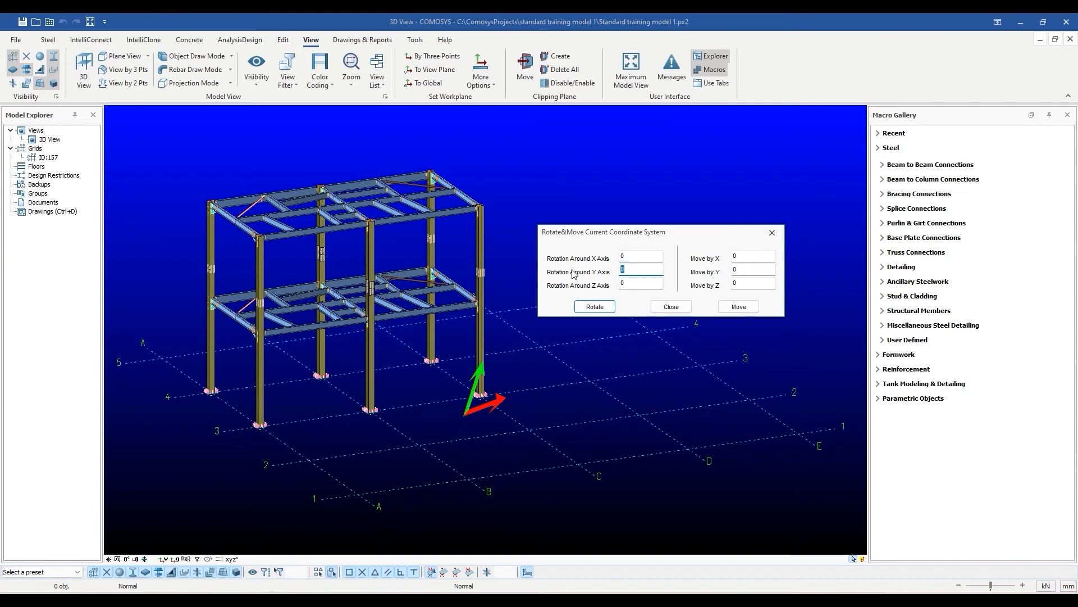
text(10)
click(595, 306)
click(596, 306)
click(598, 307)
click(598, 307)
click(598, 307)
click(598, 306)
click(598, 306)
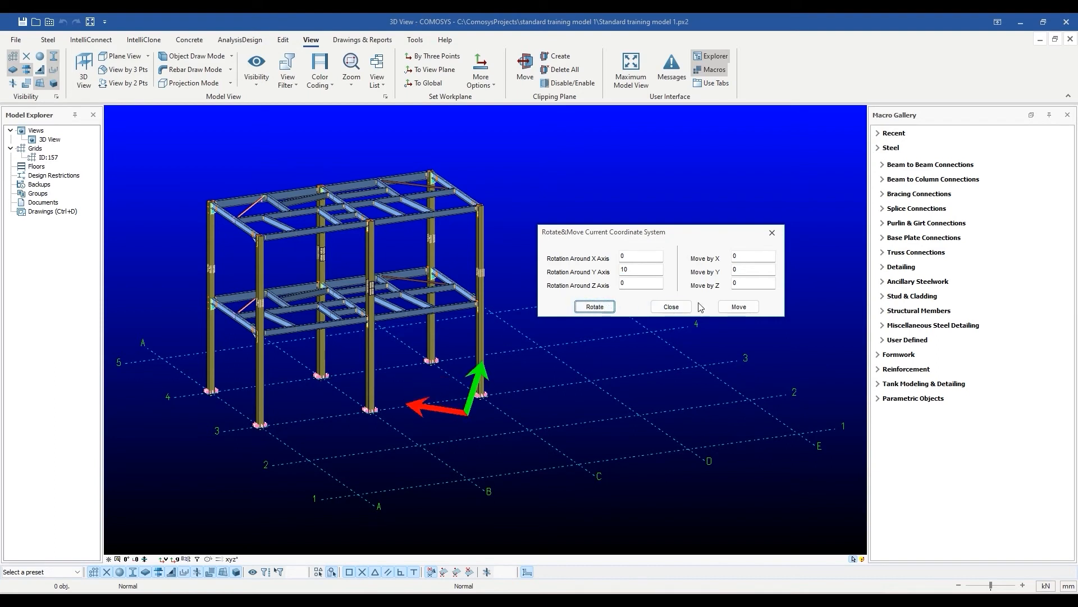
click(772, 232)
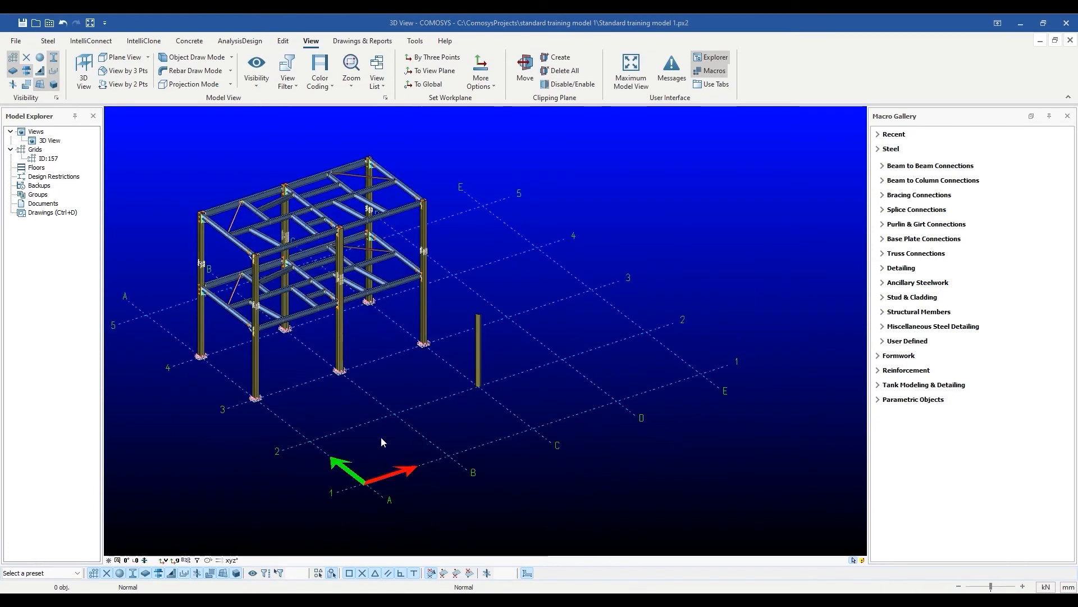
- Set the workplane to the standalone column at grid C-2 using the To Object option
click(493, 86)
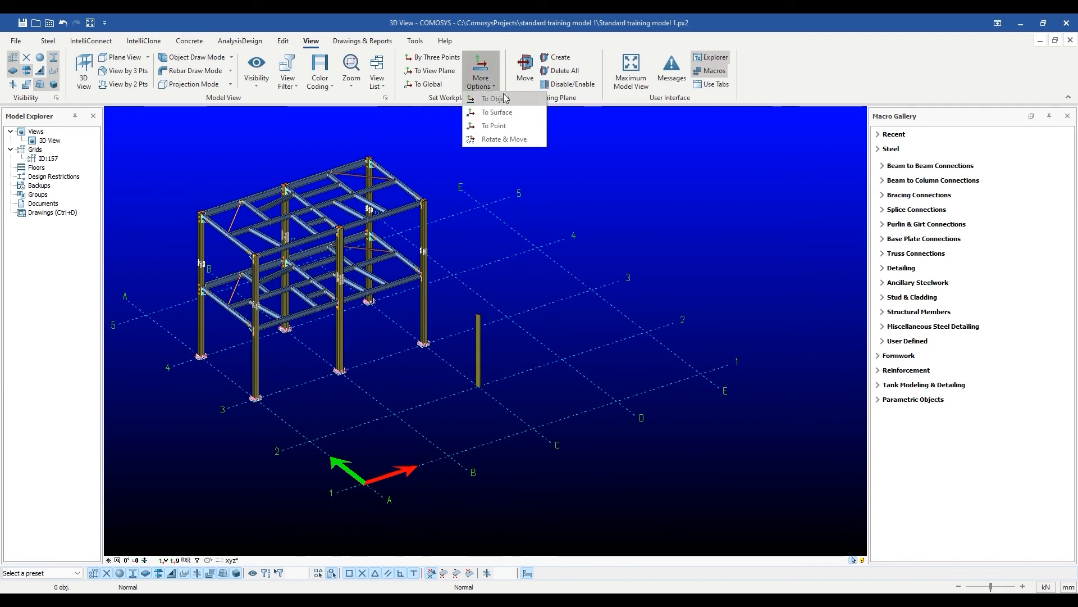
click(510, 97)
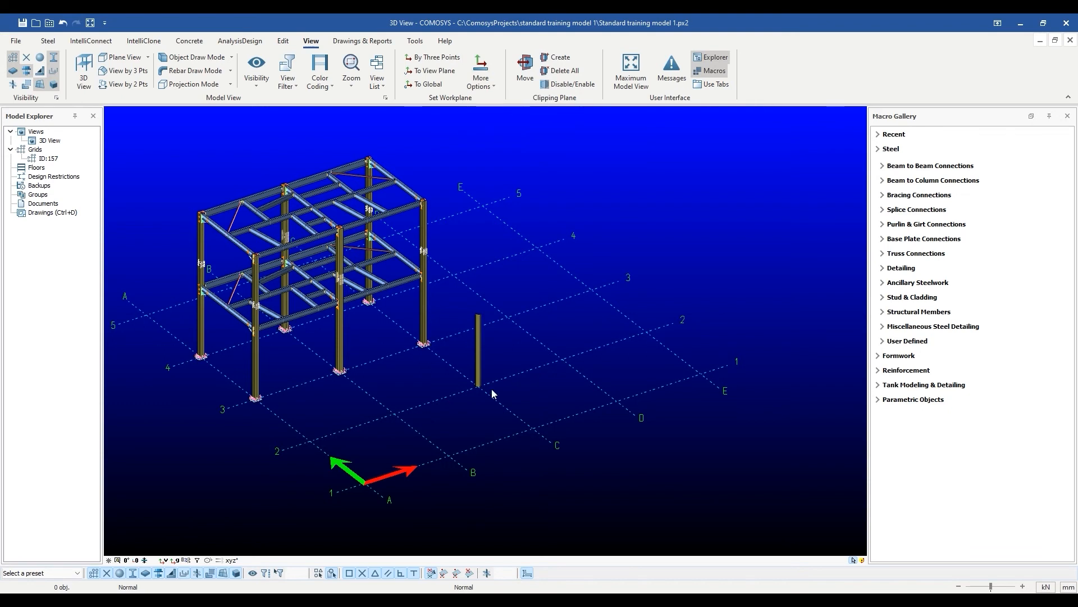
scroll(488, 363, up, 5)
scroll(483, 313, up, 1)
ctrl+middle_drag(500, 249, 466, 274)
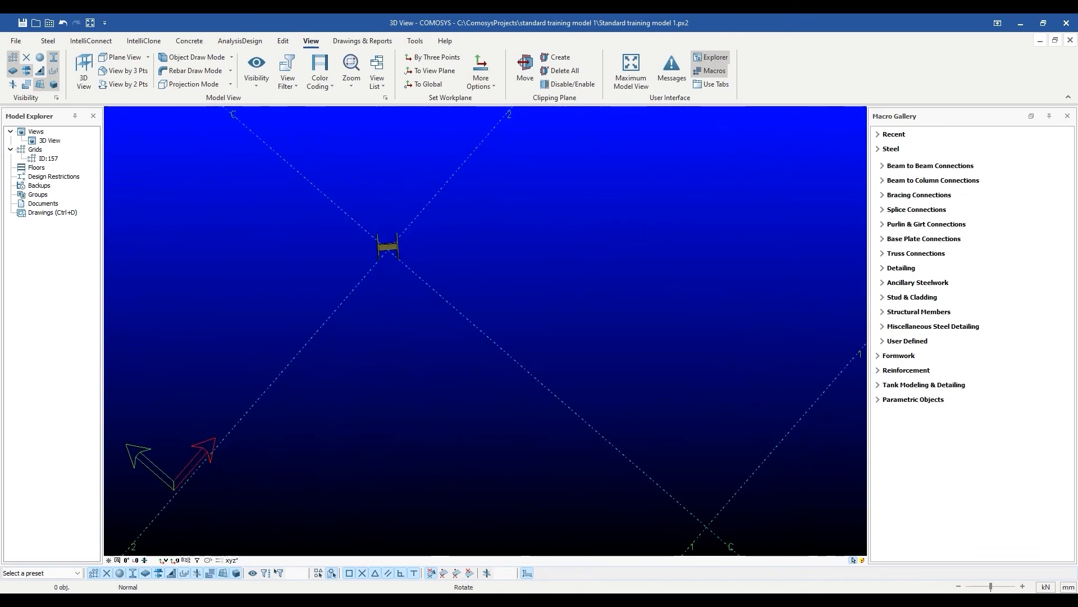
ctrl+middle_drag(428, 241, 458, 370)
scroll(457, 366, down, 3)
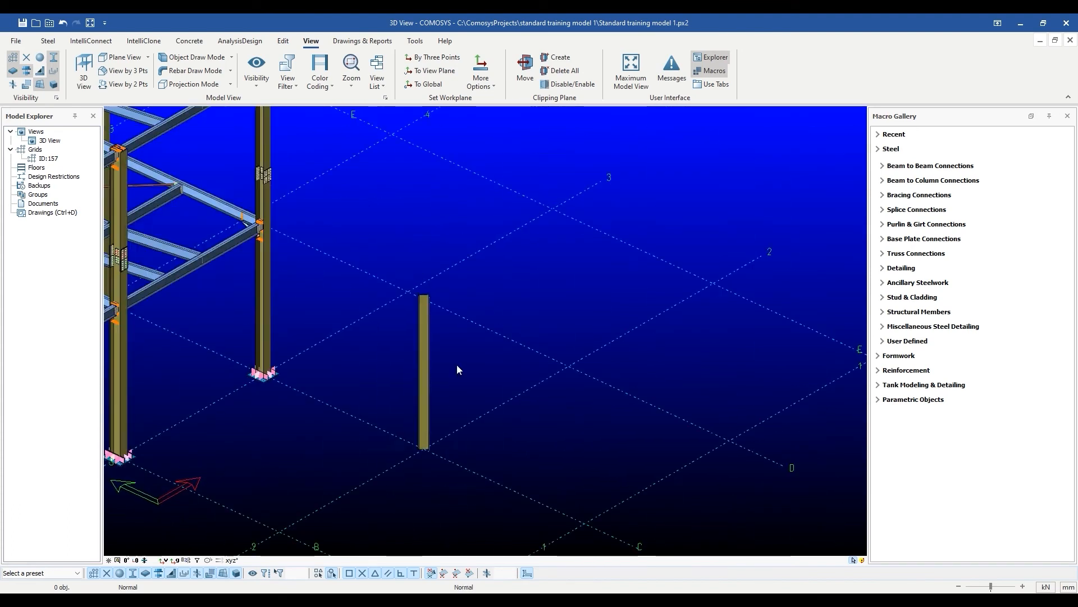
middle_drag(418, 323, 516, 332)
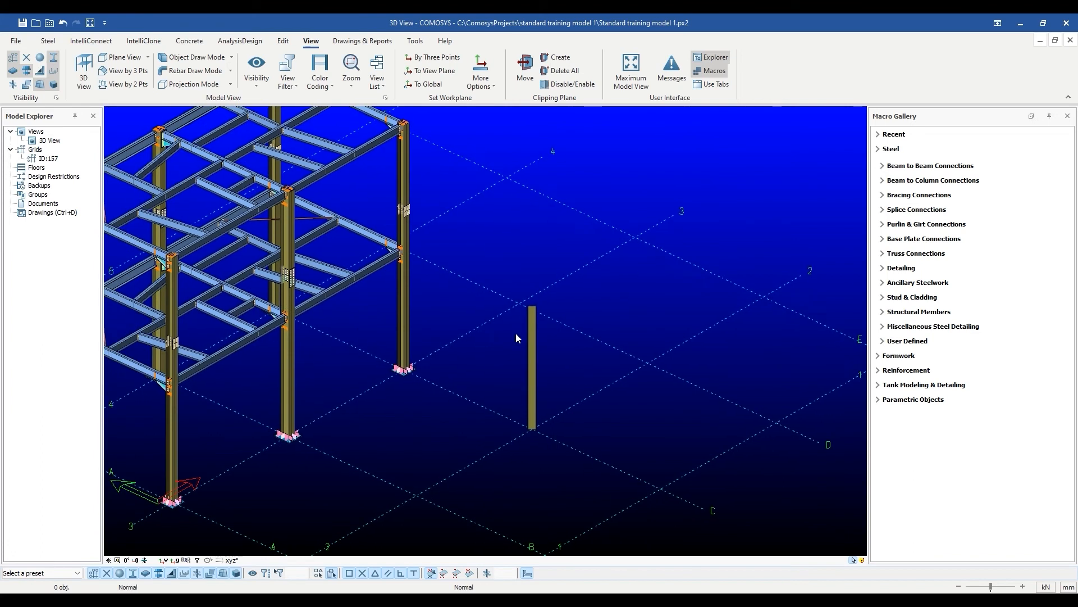
click(481, 82)
click(498, 100)
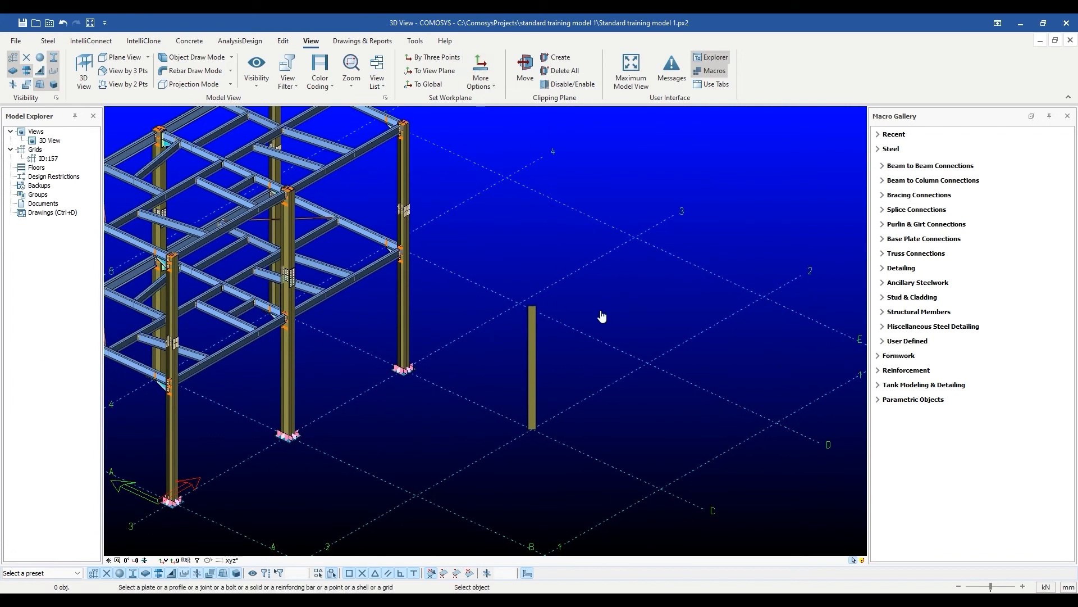
scroll(557, 373, up, 3)
click(526, 319)
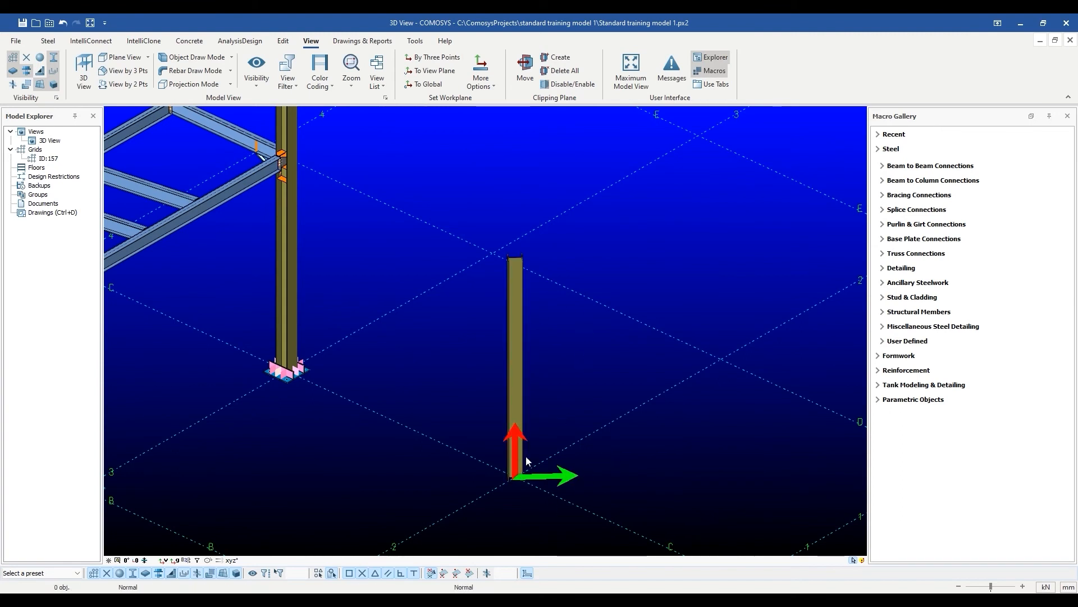
scroll(520, 363, down, 2)
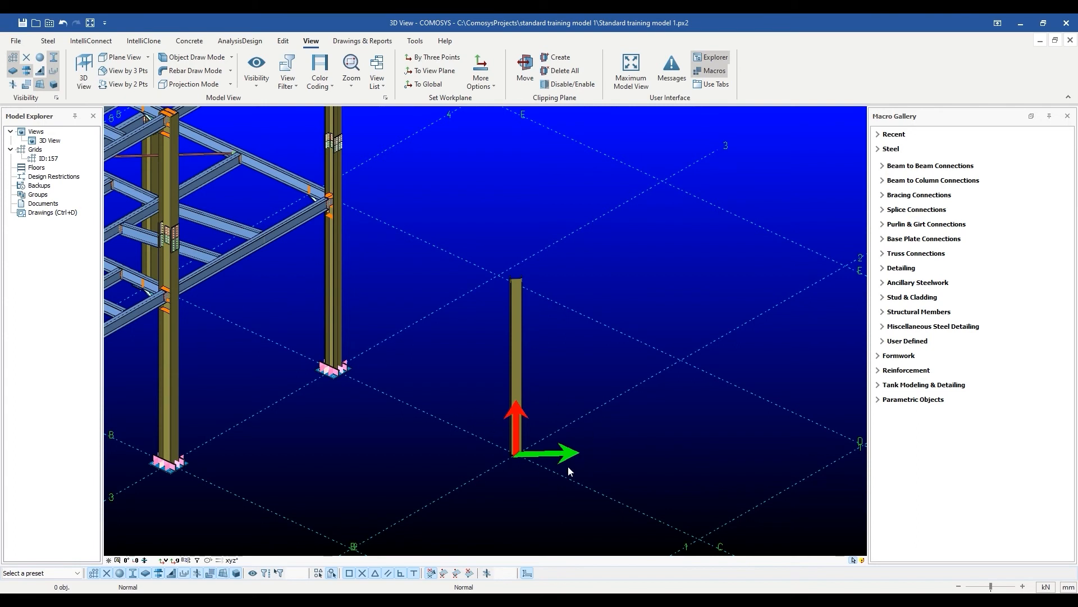
- Make three linear copies of the standalone column at 1000 mm spacing along the workplane's Y axis, and deselect the result
click(517, 335)
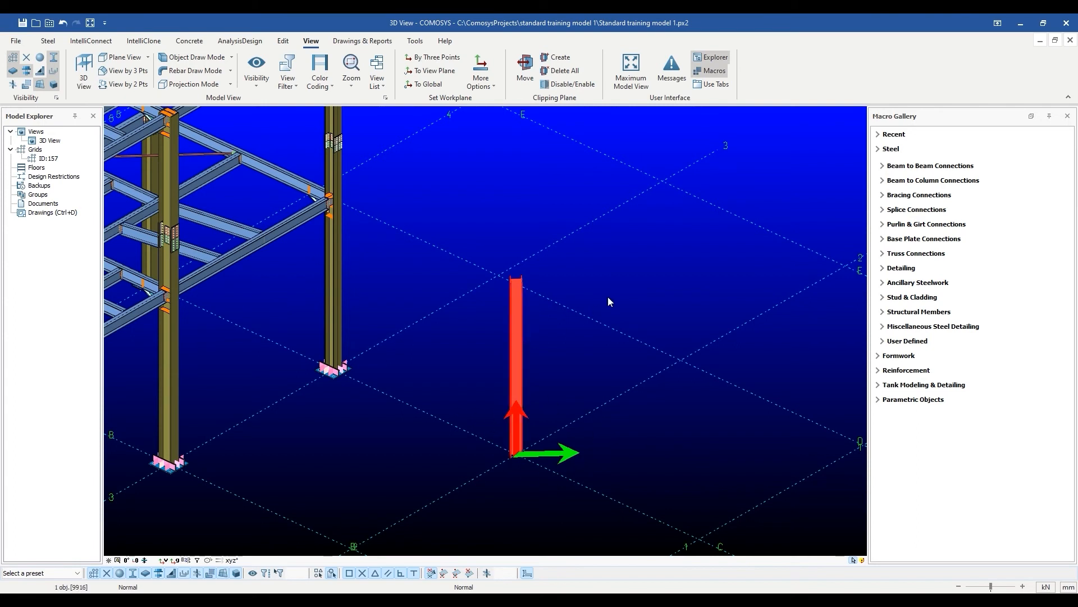
right_click(611, 296)
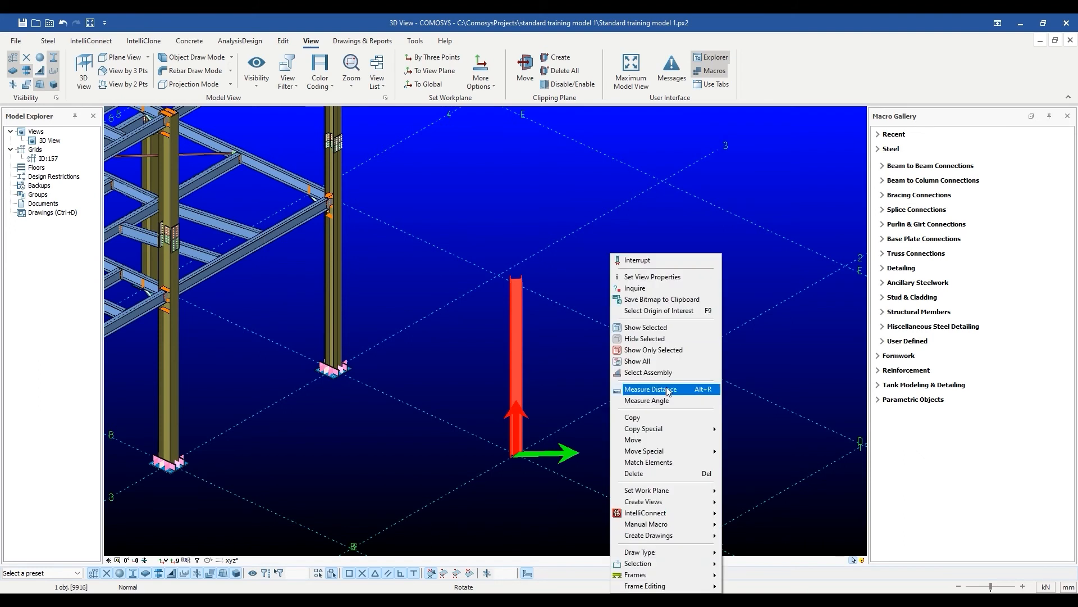
mouse_move(678, 429)
click(742, 428)
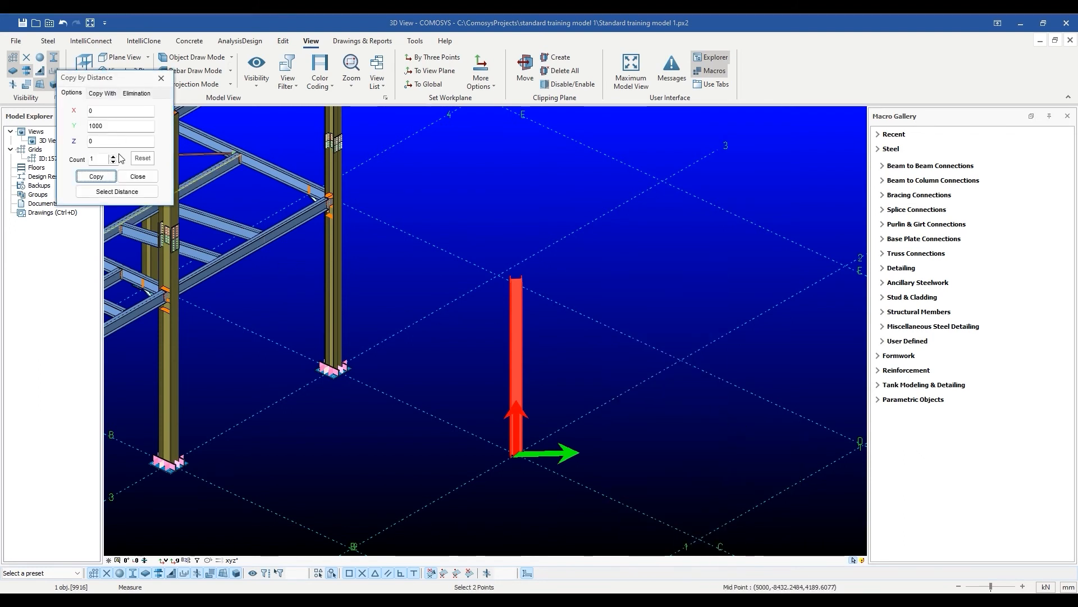
click(113, 156)
click(113, 156)
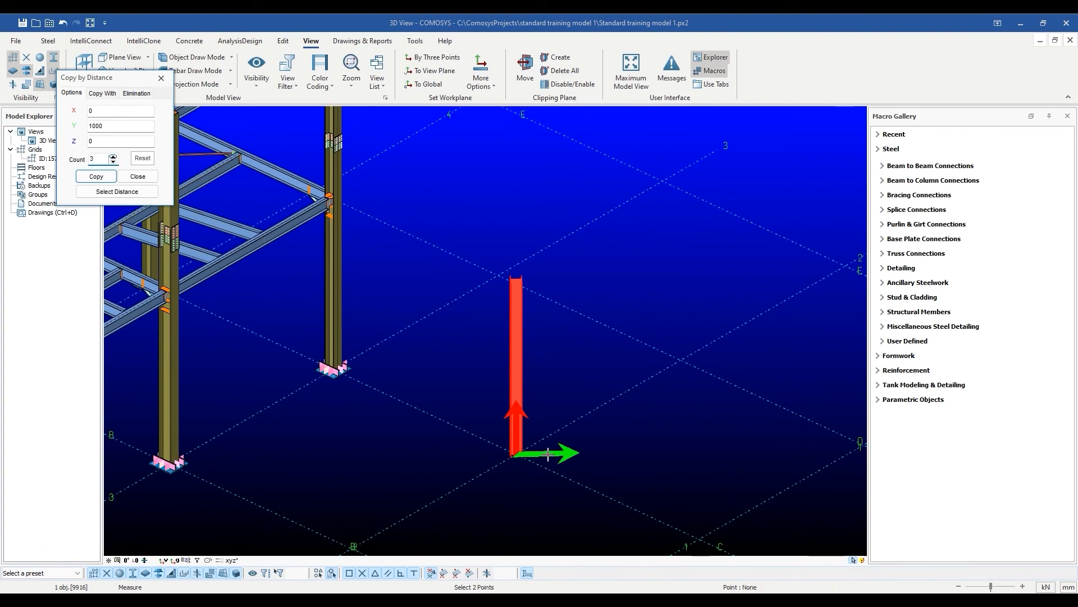
click(104, 177)
scroll(574, 434, up, 1)
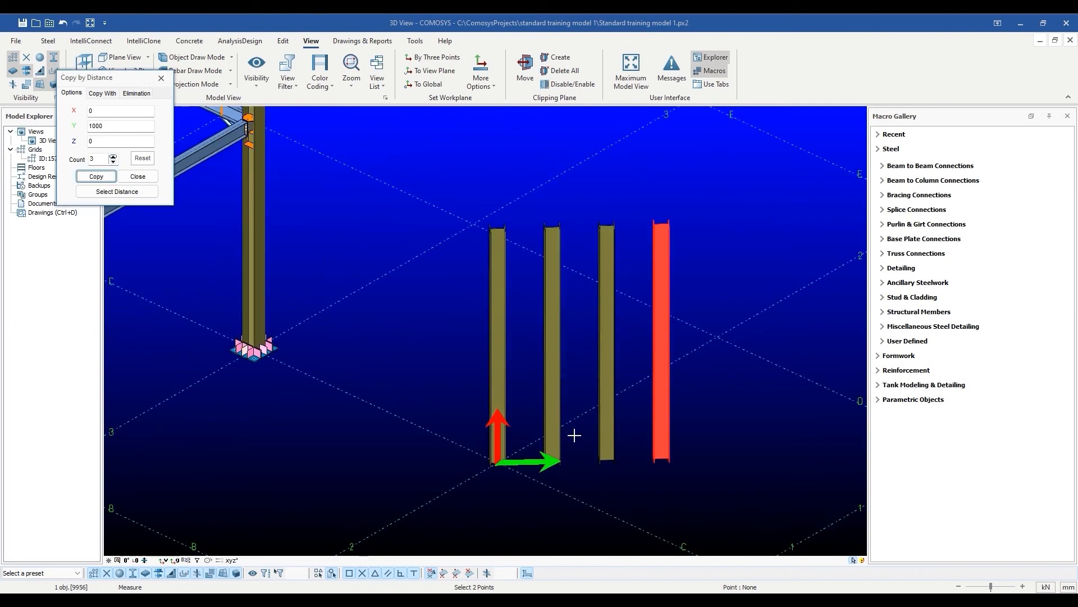
scroll(574, 435, up, 1)
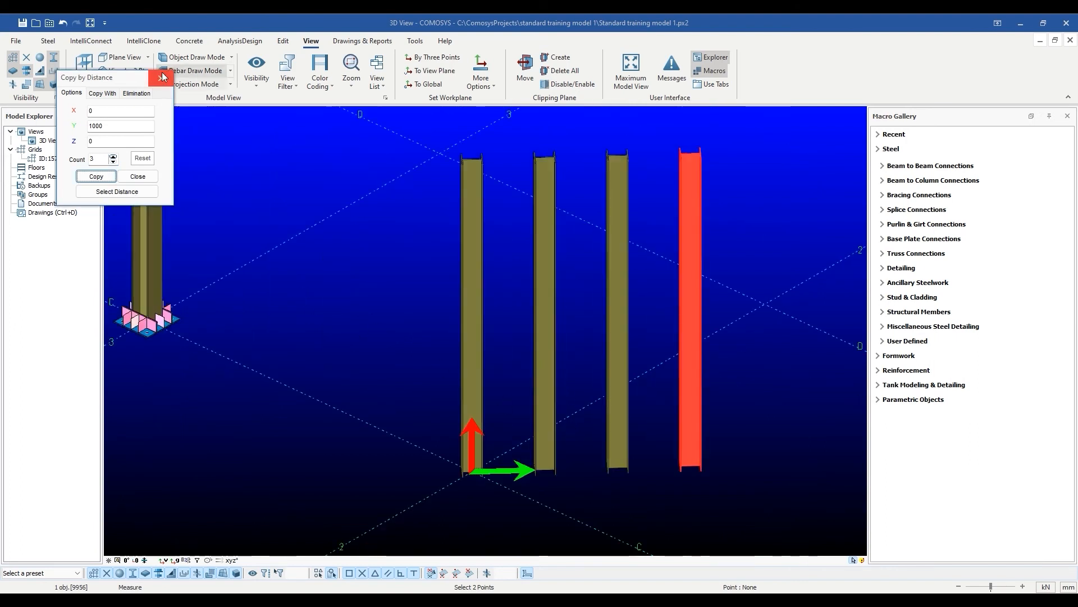
click(163, 77)
click(369, 320)
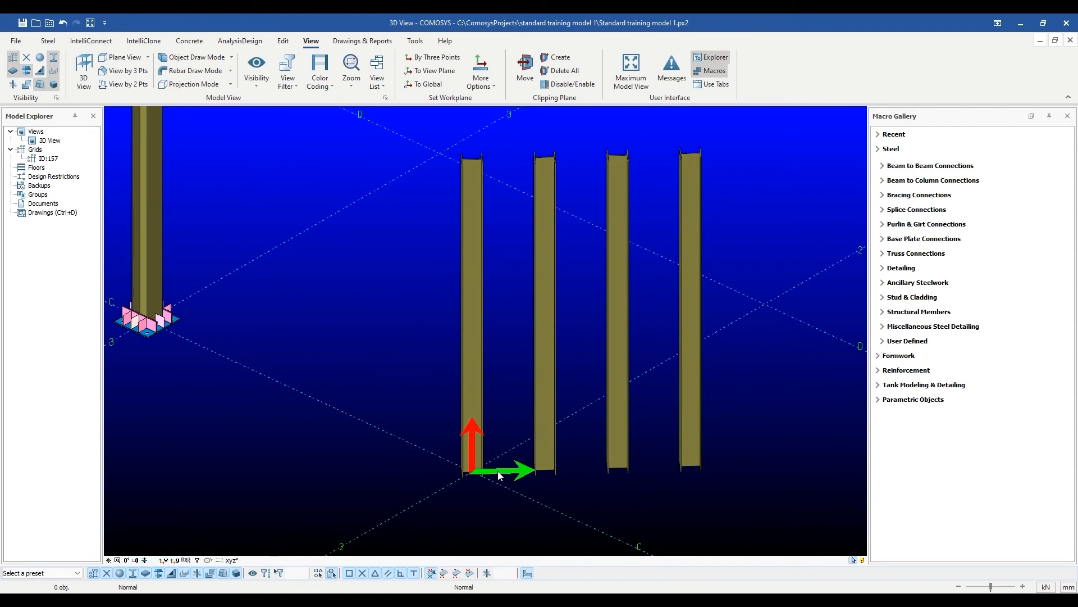
scroll(482, 466, down, 2)
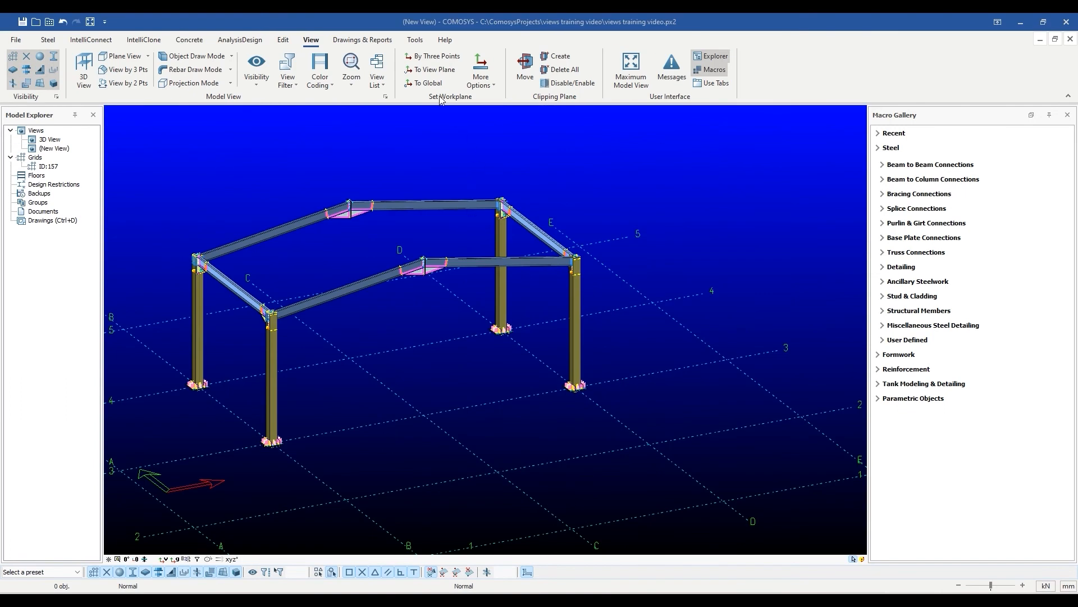
- Set the workplane to the top surface of the sloping grid 4 rafter at column B-4 using the To Surface option
click(494, 84)
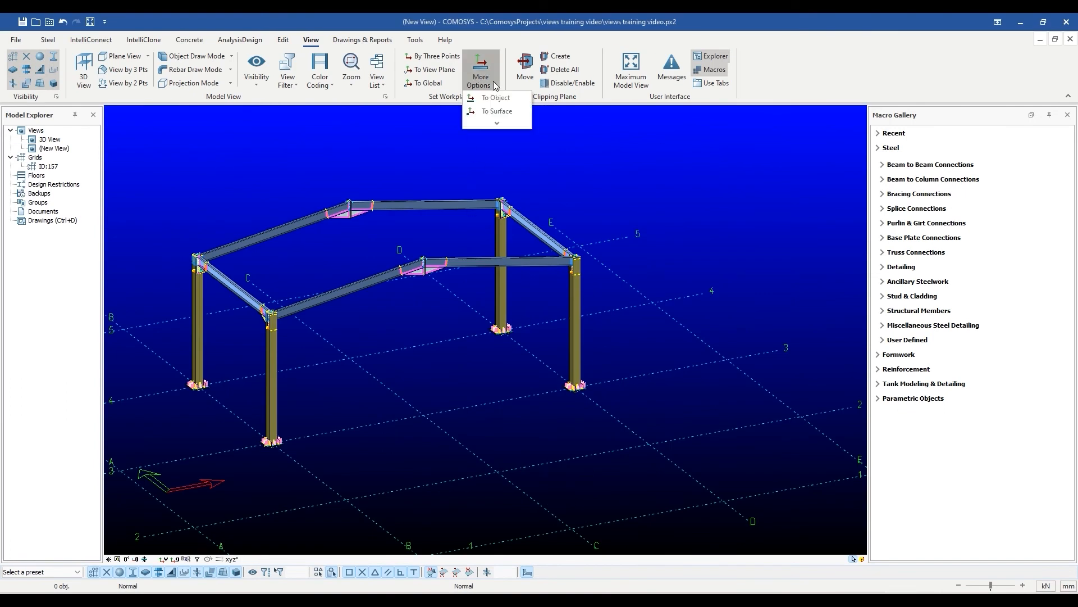
click(494, 113)
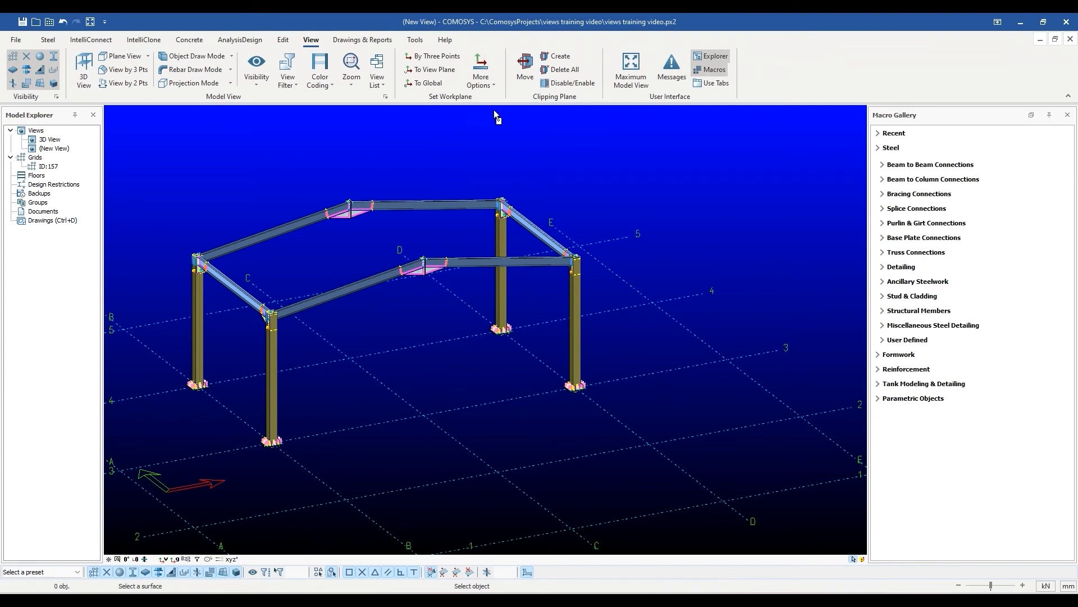
scroll(325, 295, up, 2)
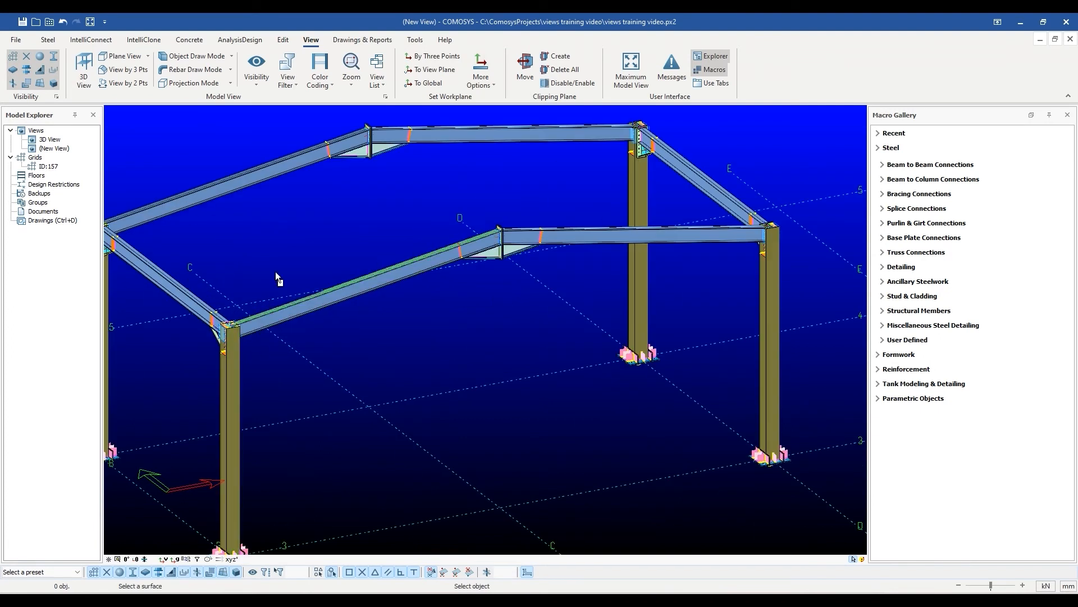
scroll(234, 183, down, 1)
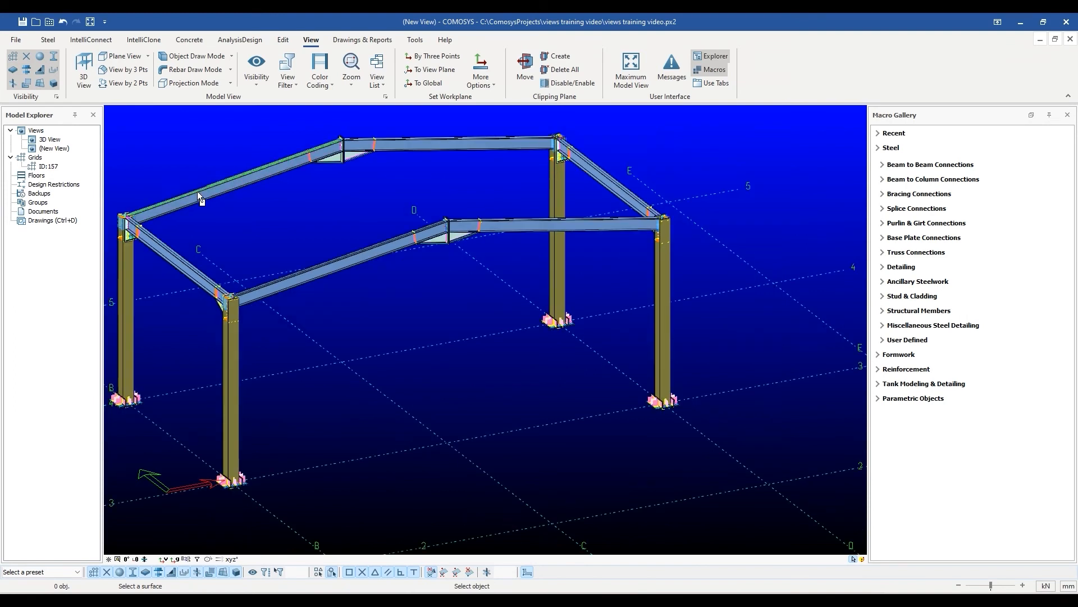
scroll(160, 199, up, 2)
click(166, 207)
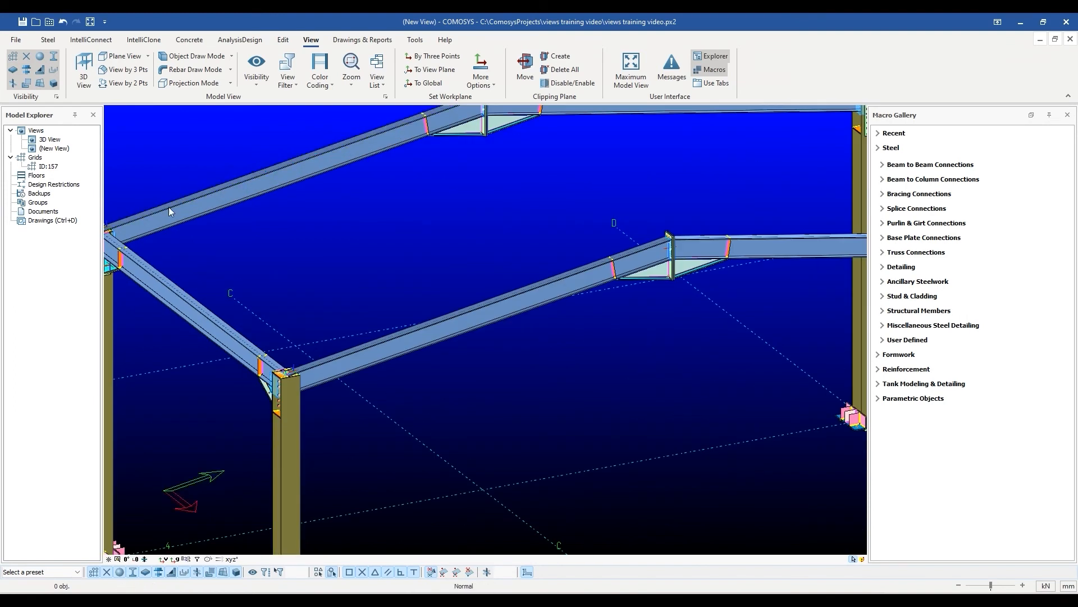
scroll(165, 210, down, 2)
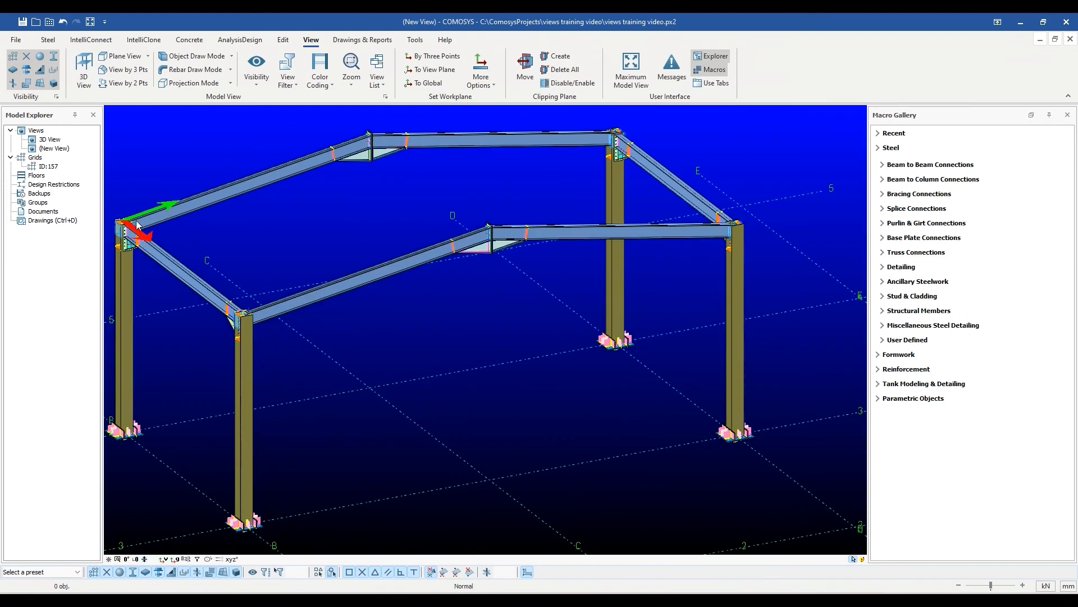
scroll(138, 222, down, 1)
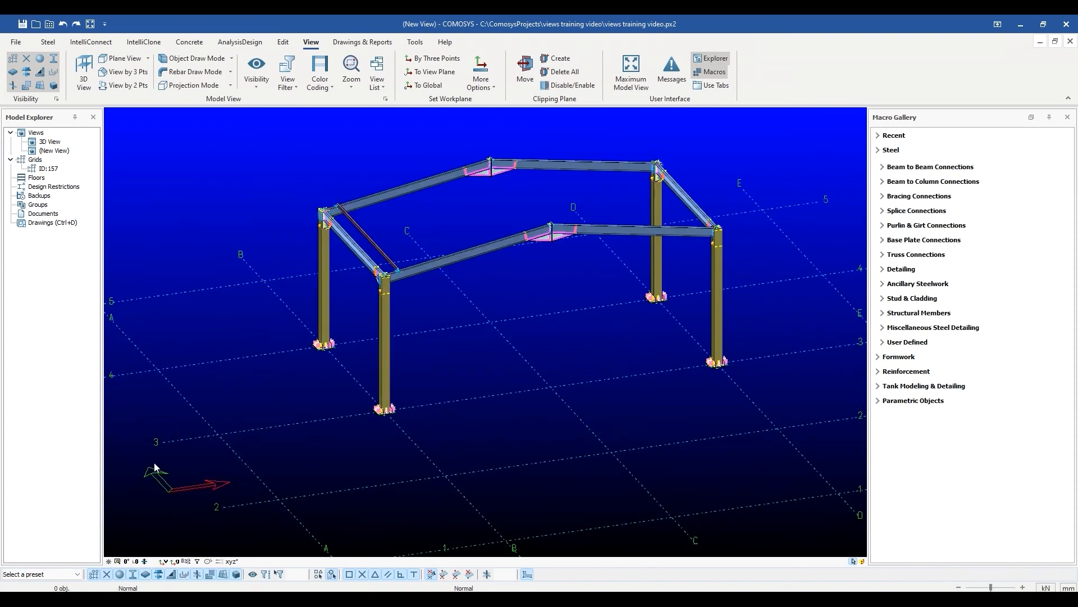
- Inspect the single purlin spanning between the two sloping rafters near the eaves from several angles and distances
click(126, 561)
middle_drag(403, 354, 417, 280)
scroll(415, 257, up, 5)
scroll(413, 254, up, 3)
middle_drag(392, 246, 410, 250)
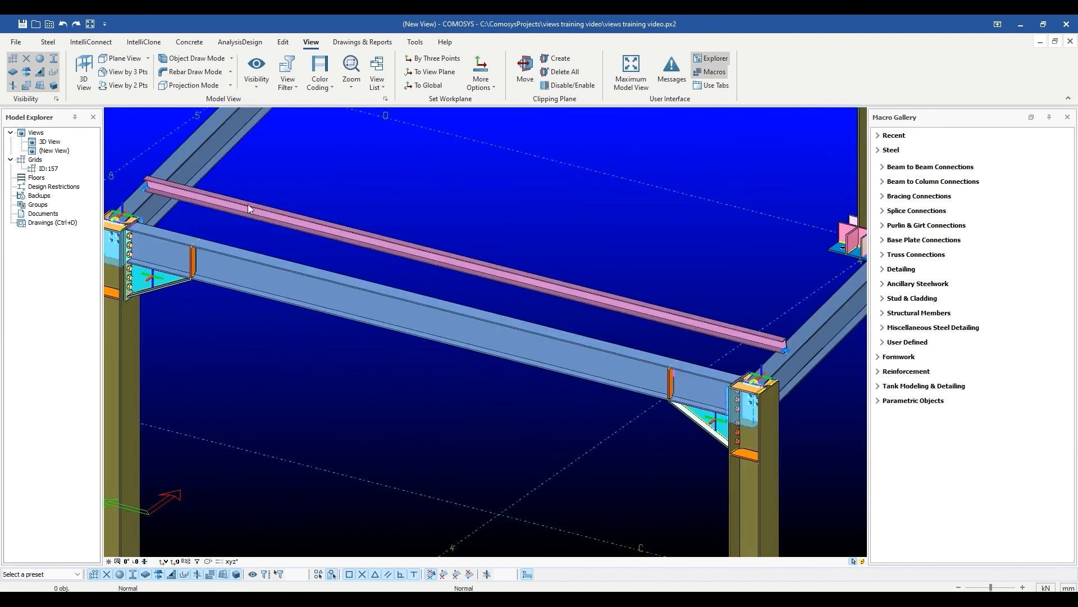
middle_drag(756, 379, 636, 359)
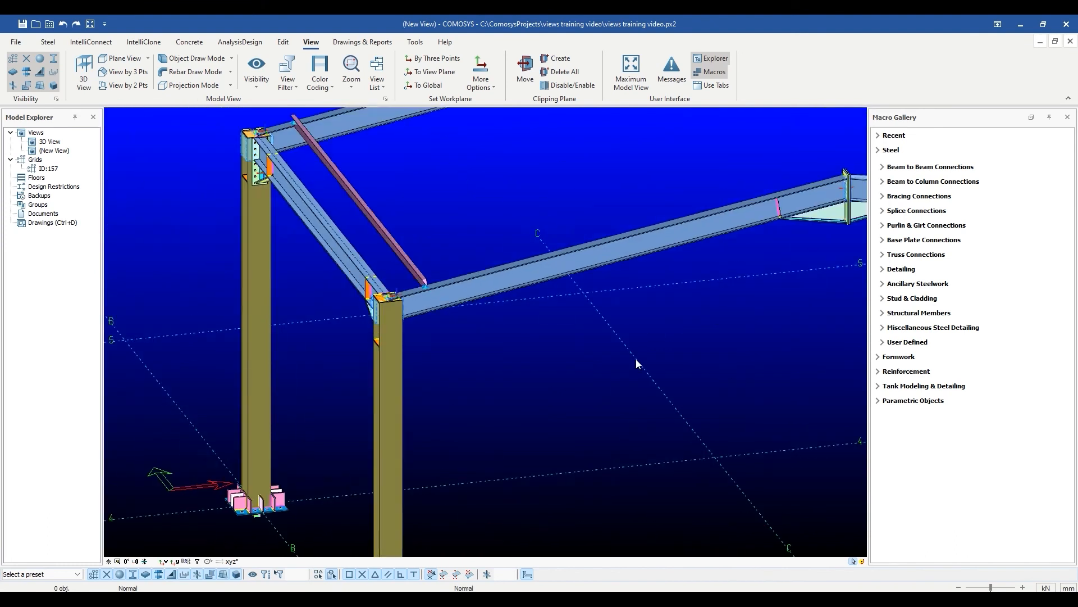
scroll(636, 359, down, 3)
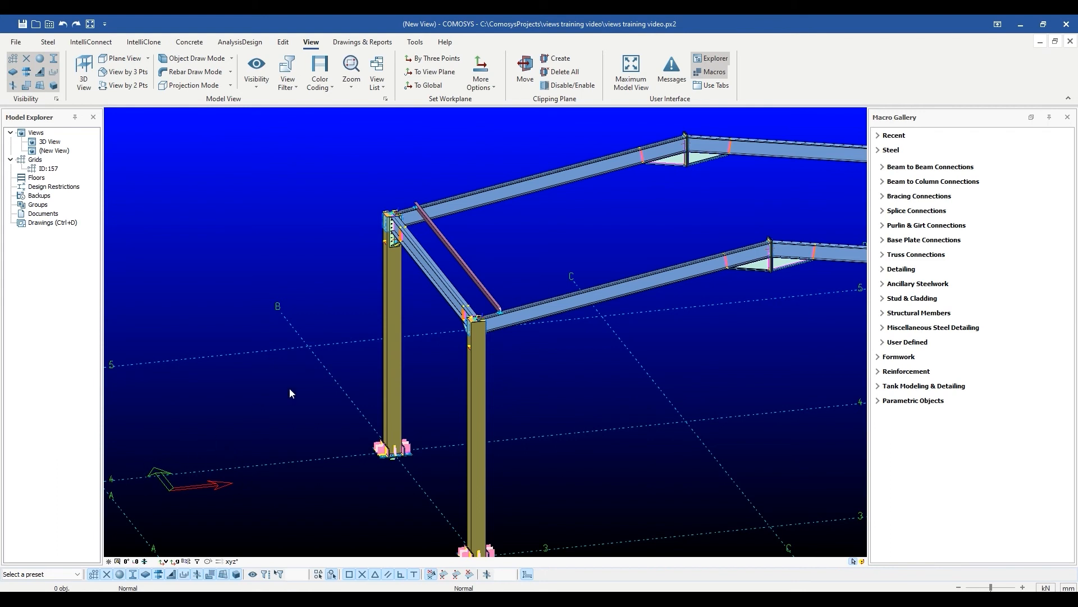
- Use To Surface to align the workplane with the top of the purlin-bearing rafter on grid 4
click(481, 72)
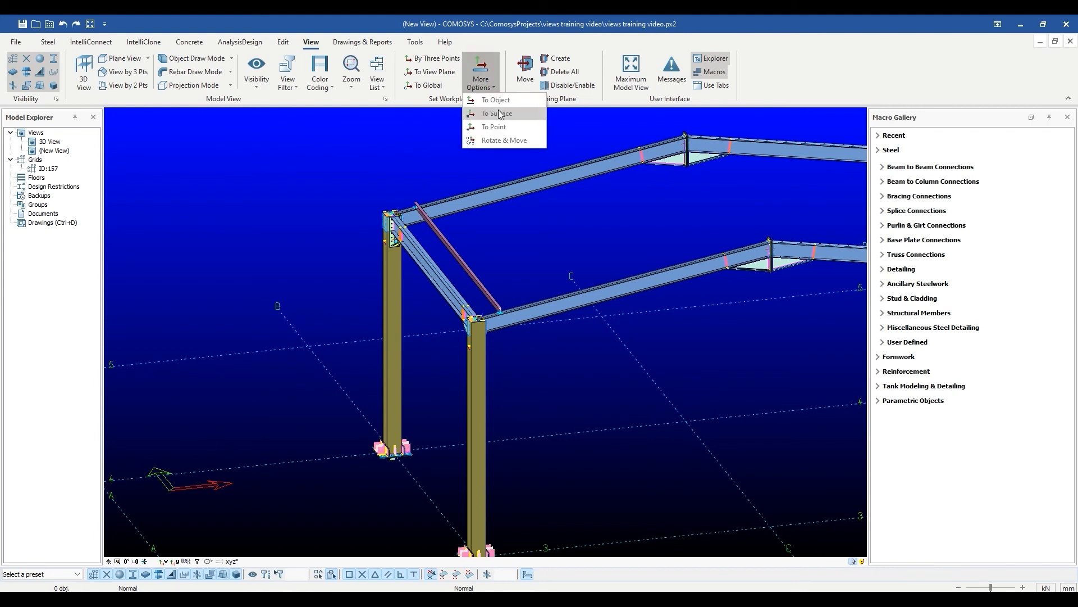
click(494, 111)
scroll(433, 184, up, 2)
click(438, 199)
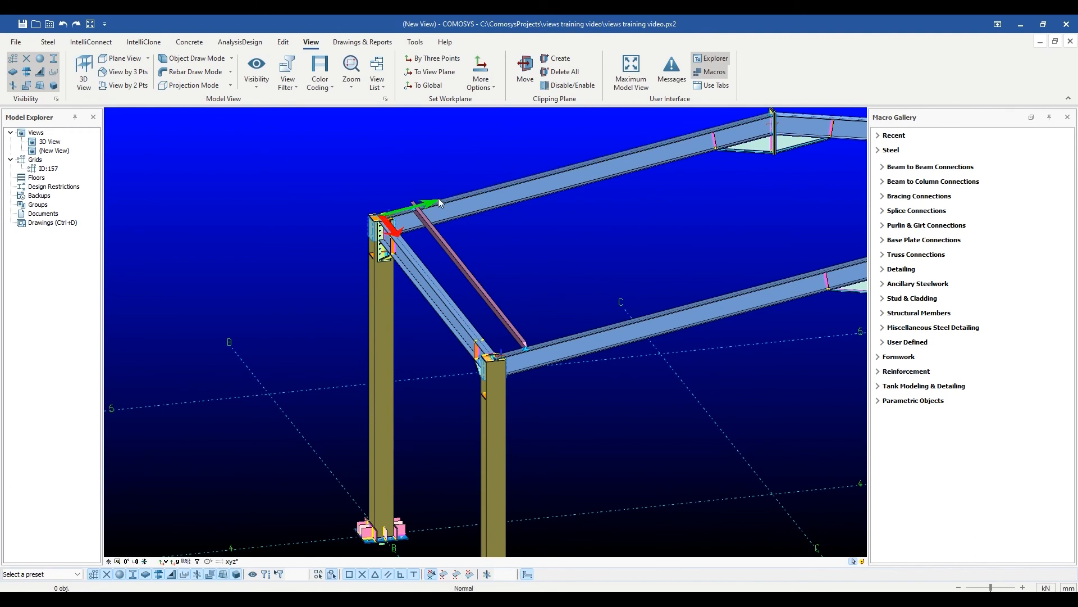
- Make four linear copies of the purlin up the rafter slope at 1200 mm spacing along the workplane's Y axis
click(478, 274)
right_click(536, 247)
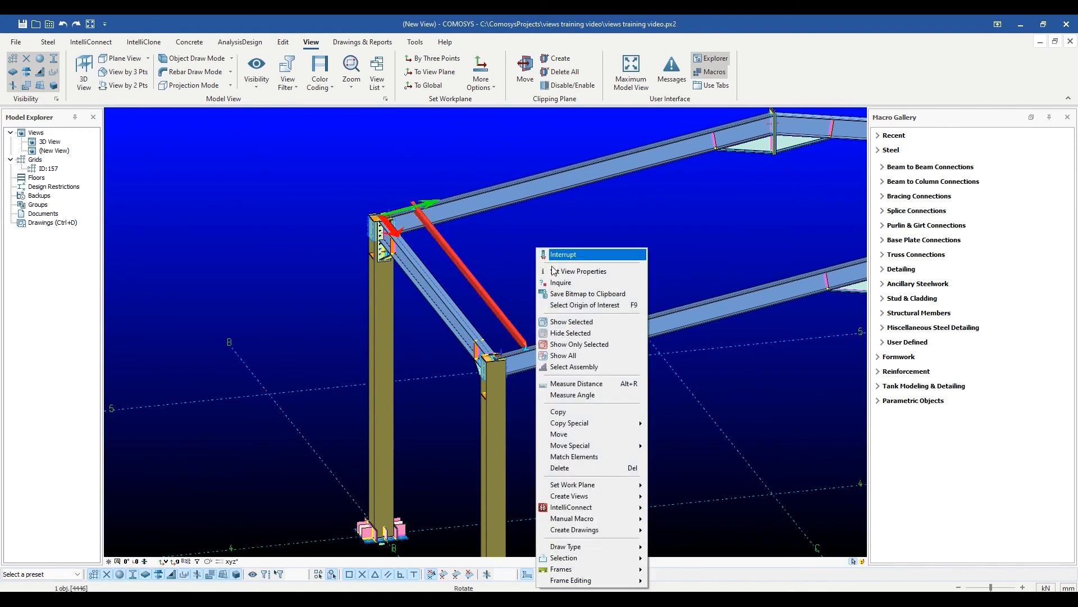
mouse_move(611, 422)
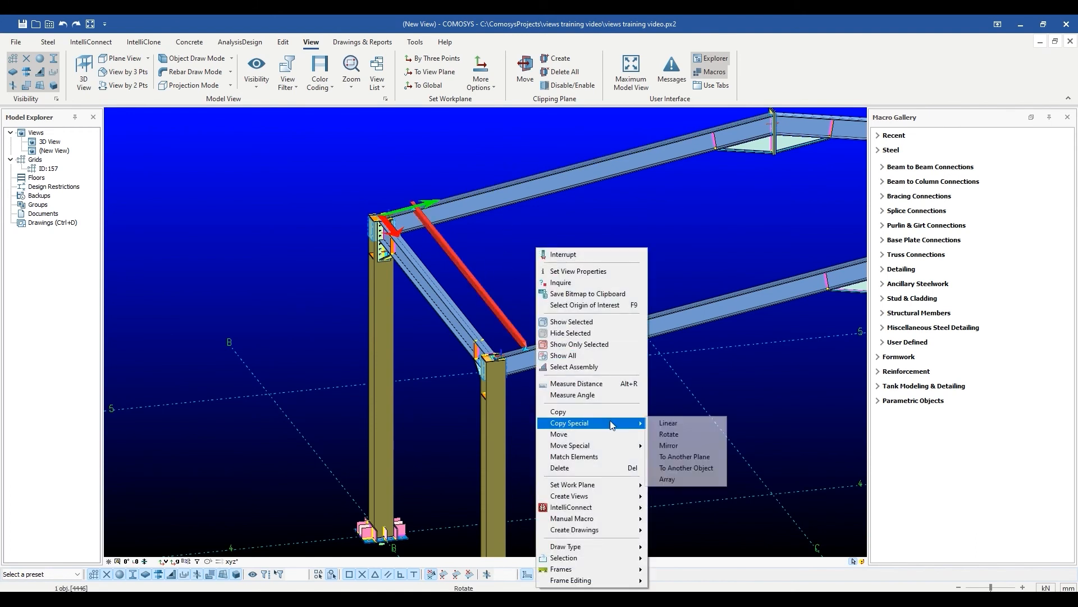
click(665, 424)
click(57, 102)
click(56, 102)
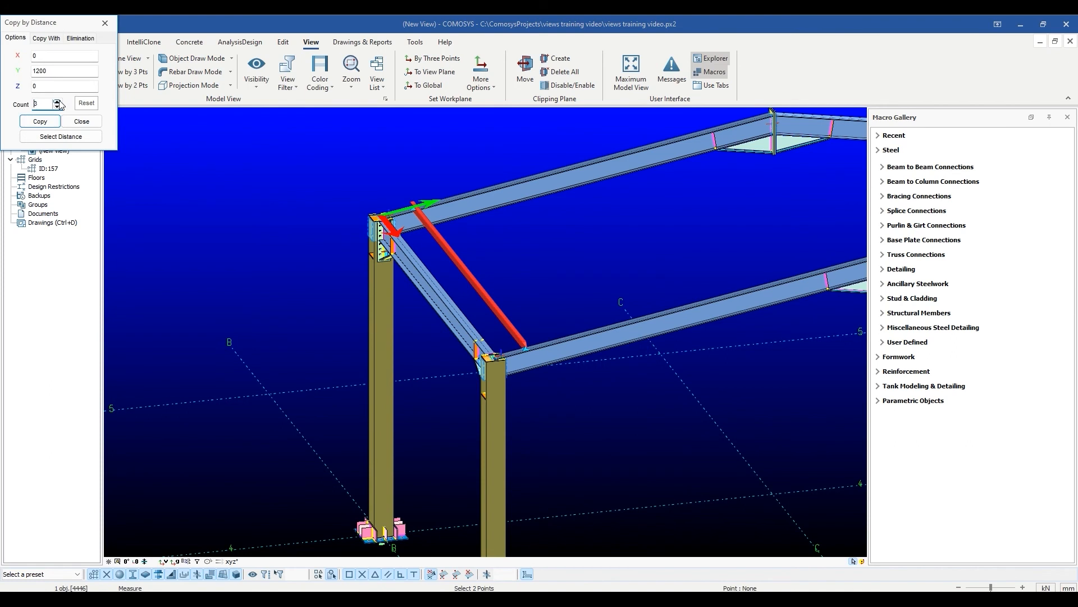
click(40, 121)
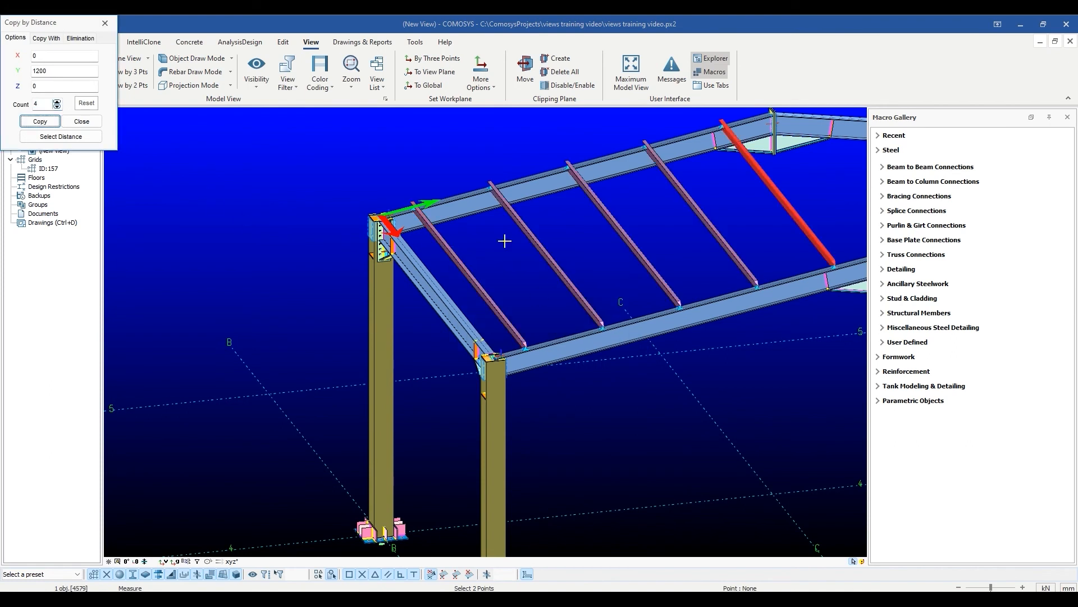
click(105, 23)
- Place a column at grid intersection B-2 with the workplane still aligned to the sloping rafter
middle_drag(441, 338, 409, 274)
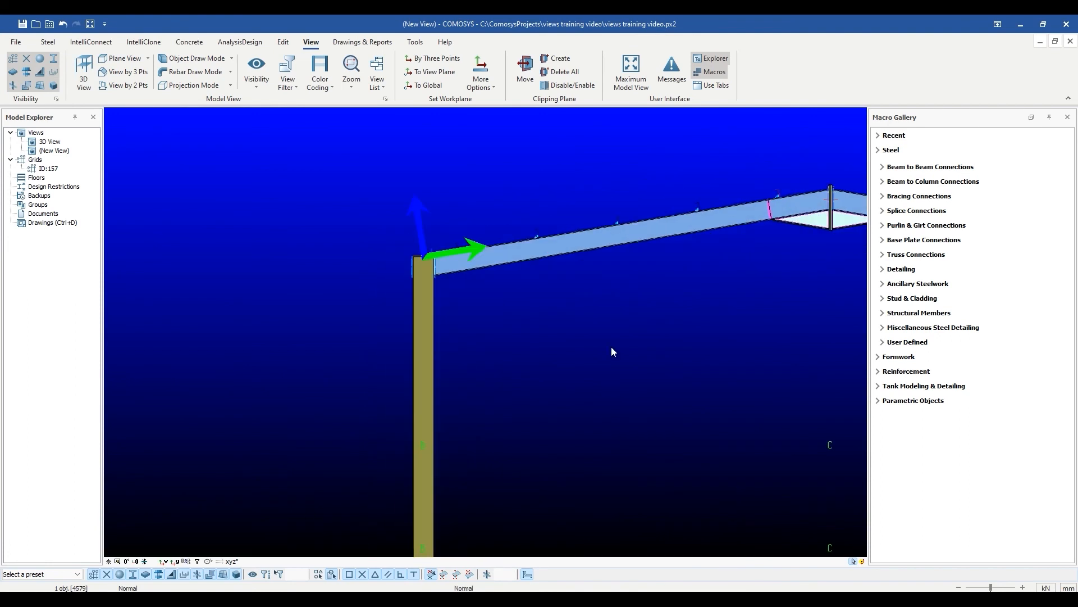
scroll(645, 215, up, 3)
mouse_move(591, 332)
middle_down()
mouse_move(623, 362)
mouse_move(604, 349)
middle_up()
scroll(603, 350, down, 5)
mouse_move(601, 419)
middle_down()
mouse_move(634, 419)
mouse_move(508, 383)
mouse_move(589, 413)
middle_up()
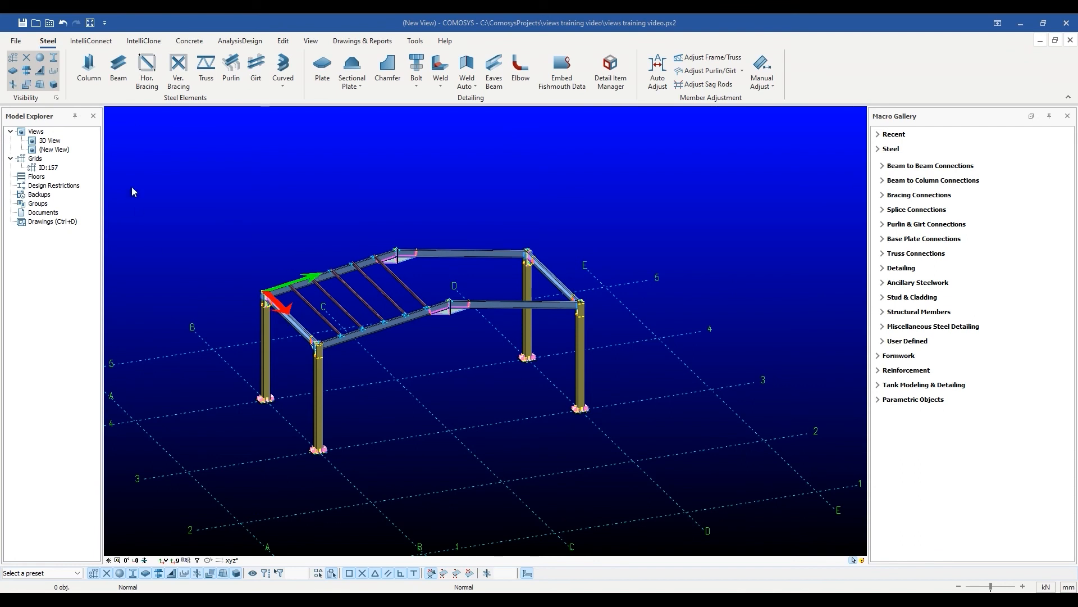
click(93, 73)
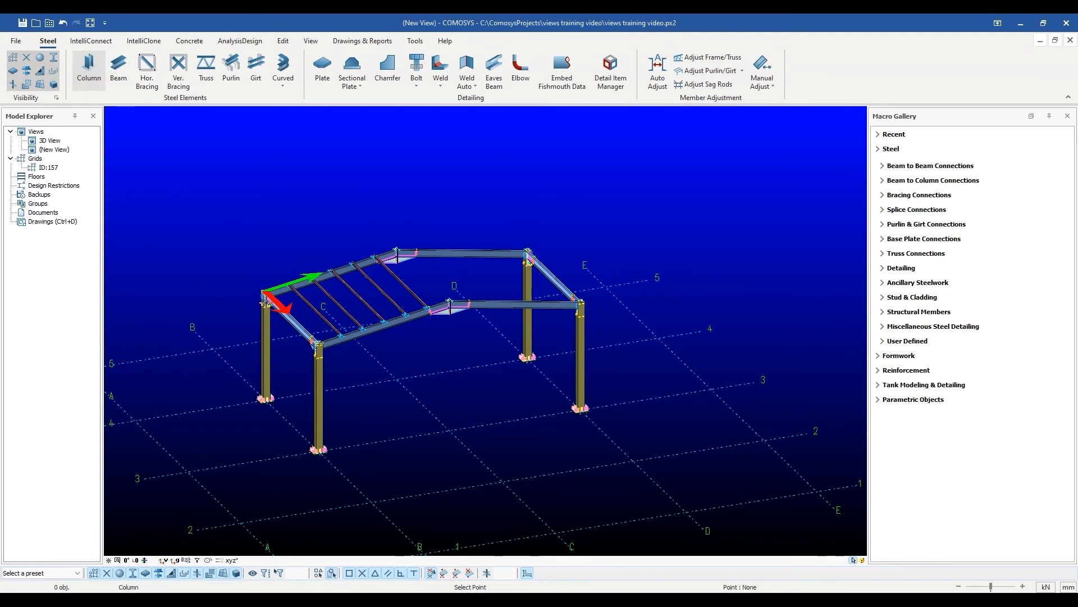
click(372, 500)
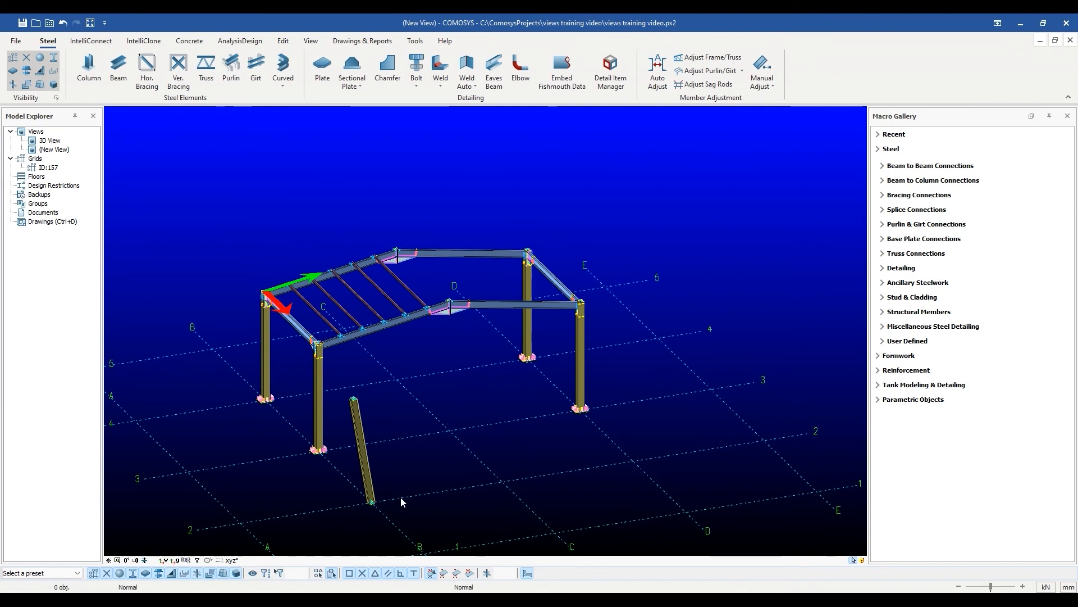
- Examine the orientation of the new column at B-2 relative to the sloped workplane from several angles
middle_drag(401, 498, 395, 499)
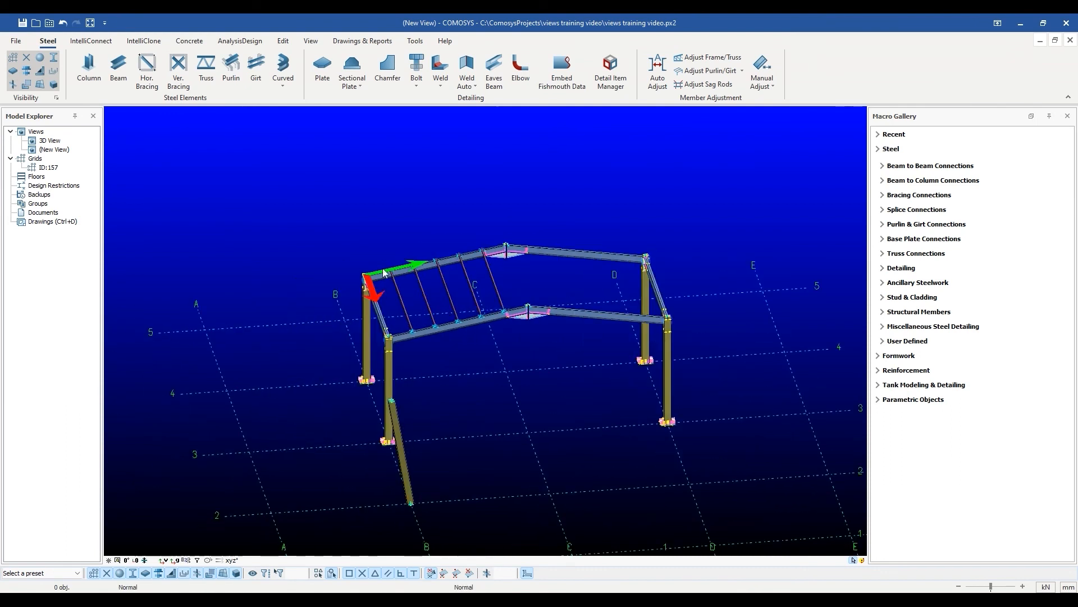
middle_drag(384, 304, 402, 355)
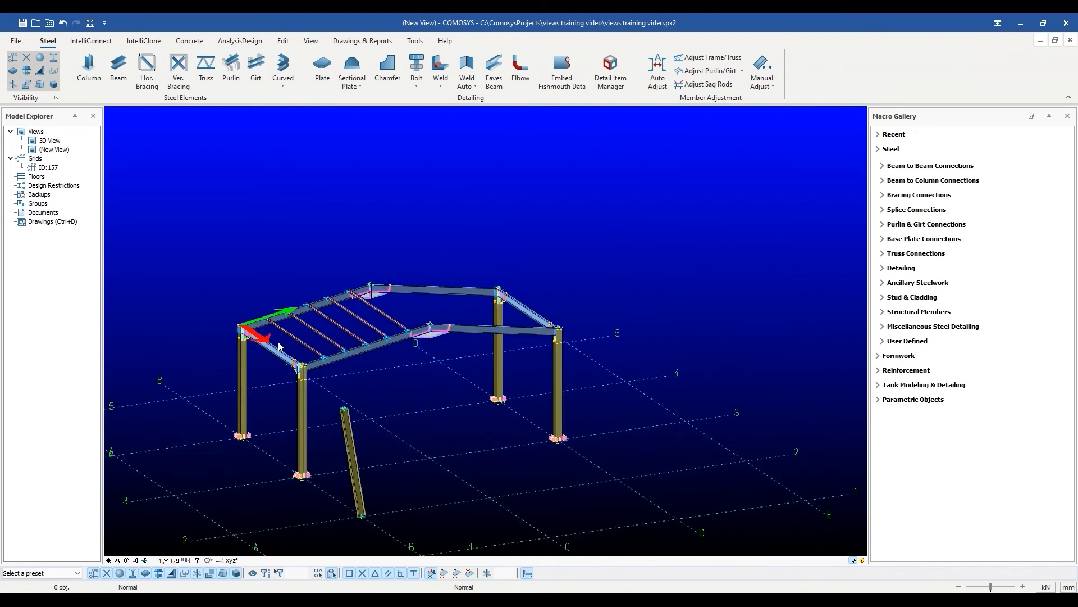
scroll(279, 347, up, 2)
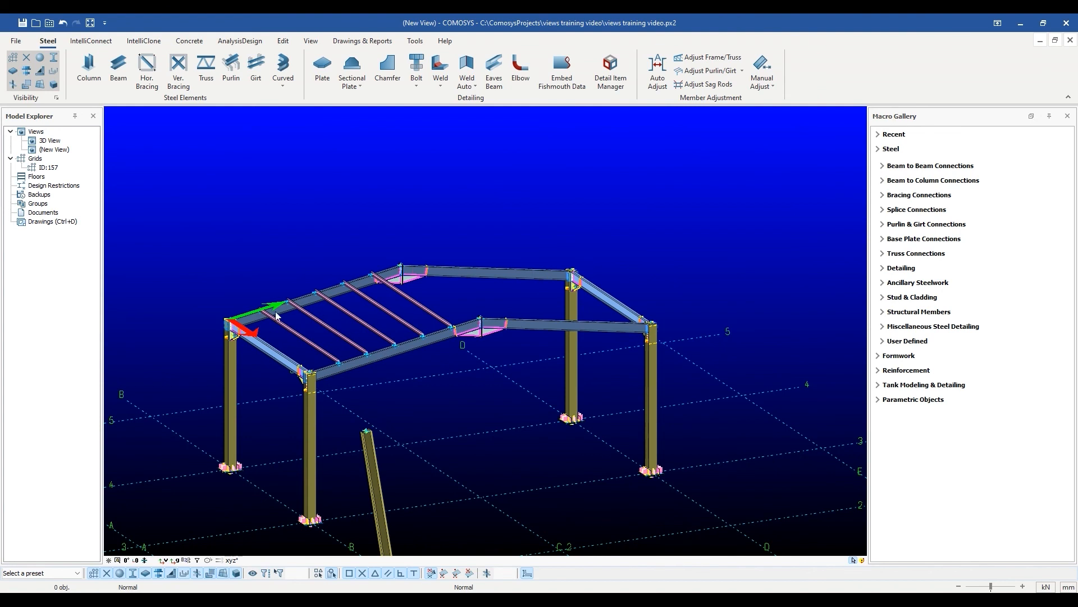
scroll(277, 317, up, 2)
scroll(401, 279, down, 3)
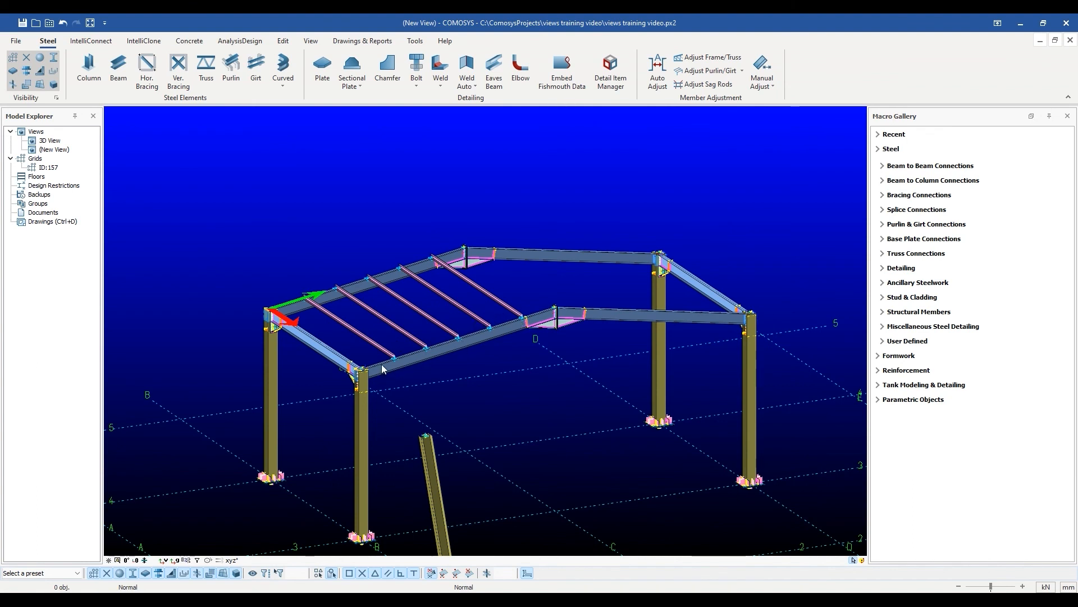
scroll(209, 220, down, 3)
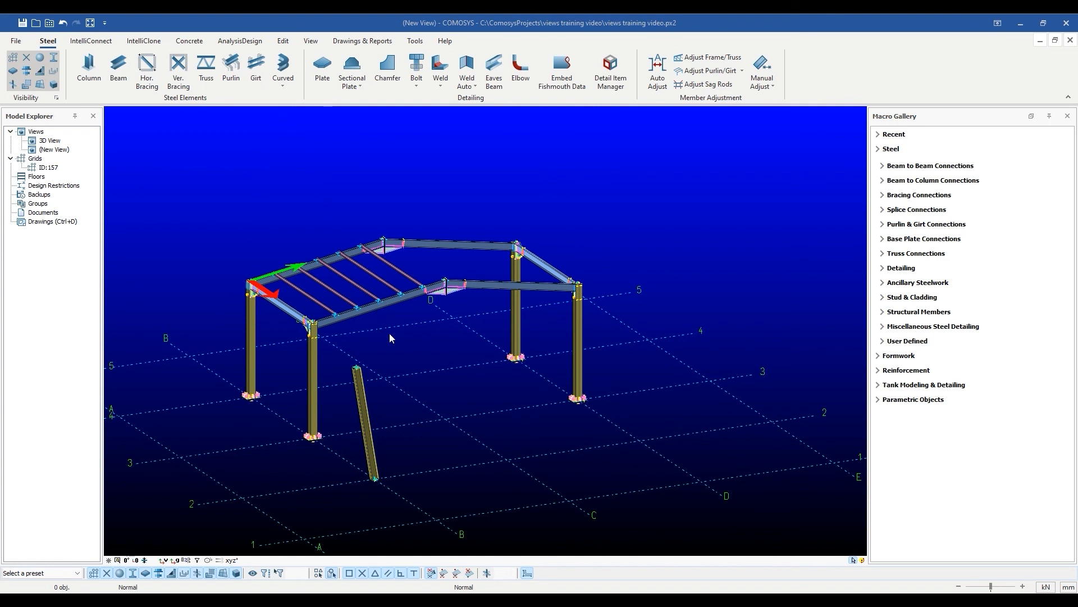
middle_drag(389, 333, 375, 332)
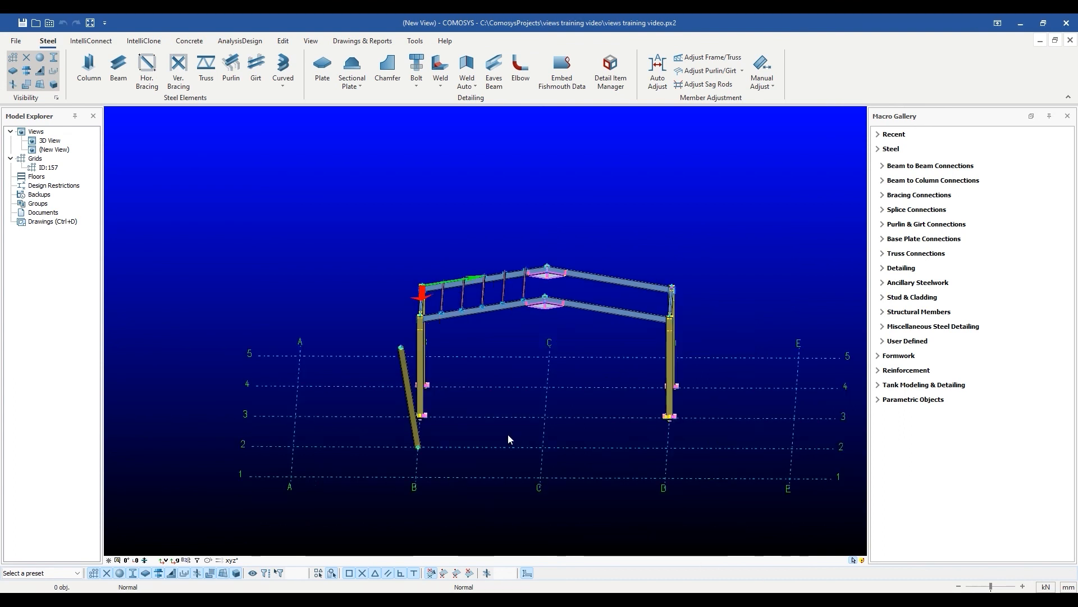
mouse_move(508, 433)
middle_down()
mouse_move(538, 443)
mouse_move(523, 437)
middle_up()
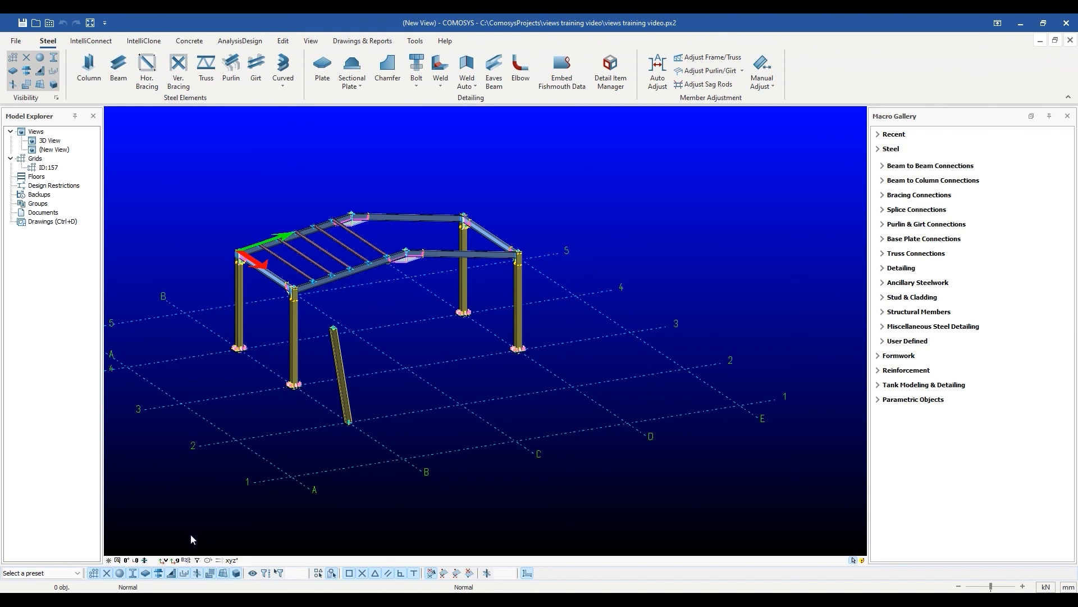
- Reset the workplane to global so its origin returns to grid intersection A-1
click(165, 560)
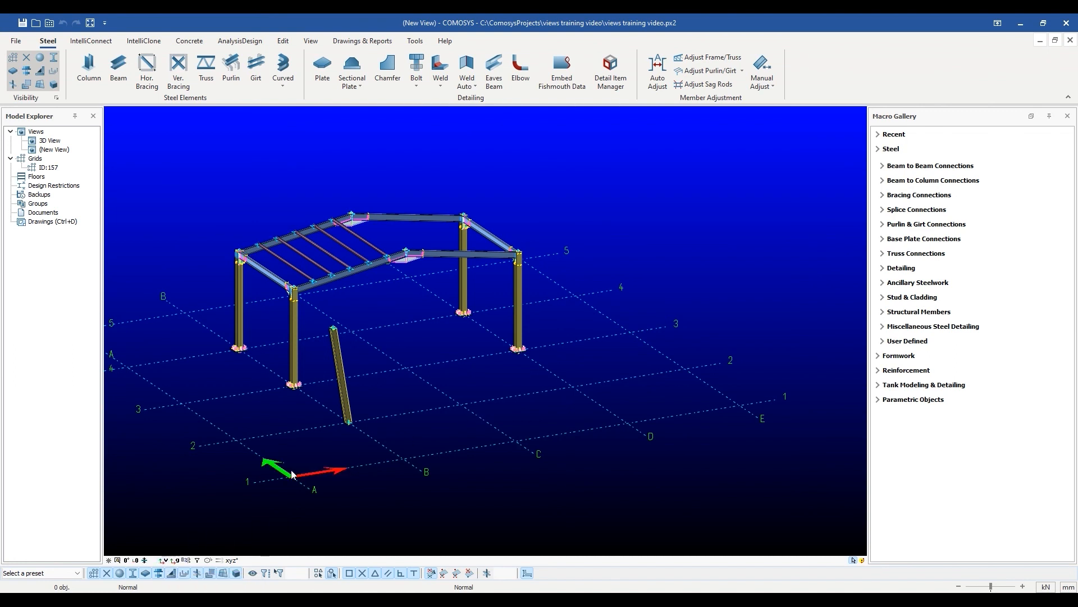
middle_drag(369, 434, 359, 438)
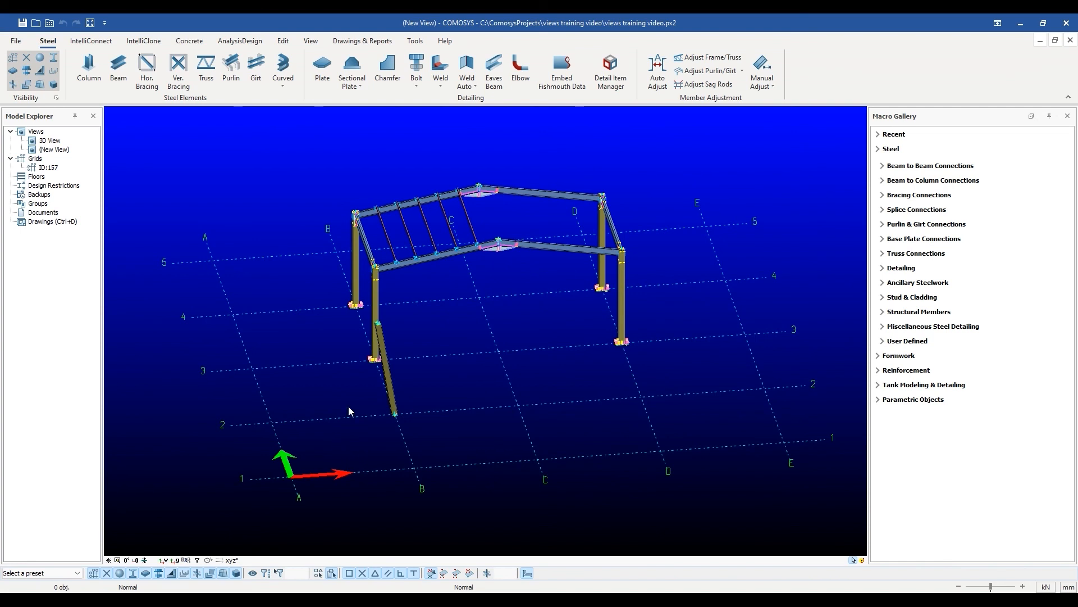
middle_drag(377, 391, 377, 381)
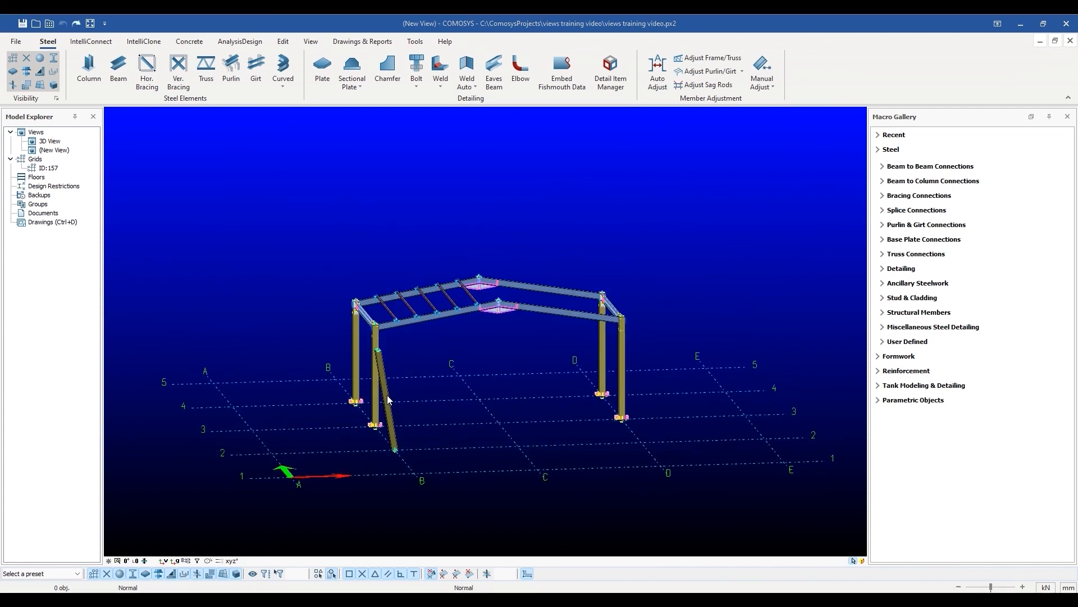
- Delete the tilted column at grid intersection B-2
click(387, 398)
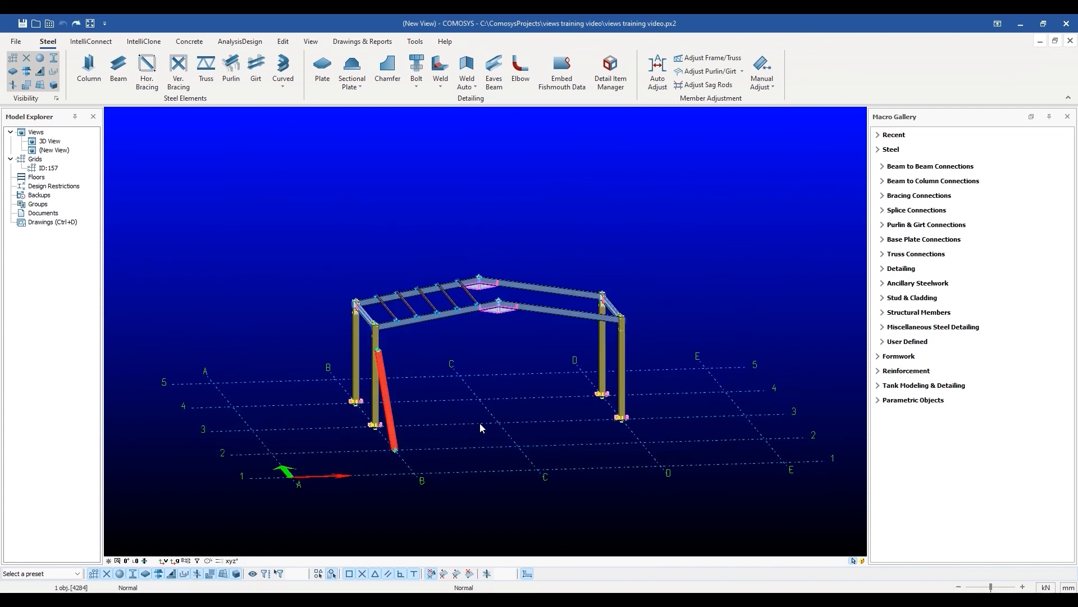
key(Delete)
click(496, 341)
middle_drag(433, 420, 426, 421)
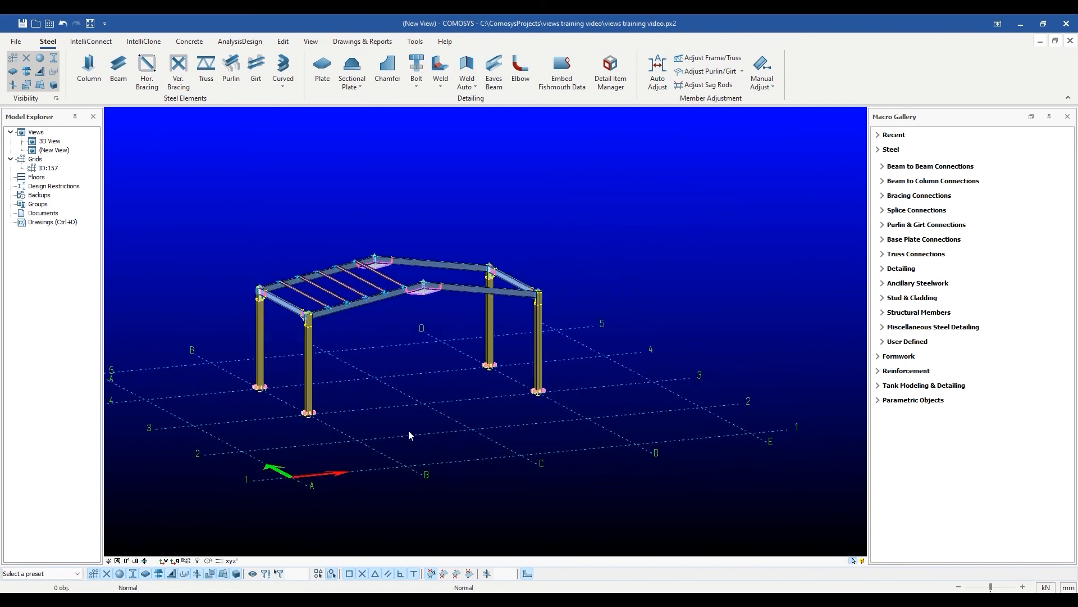
- Bring up the Set Workplane commands with the whole frame and grid in view
key(Up)
key(Up)
key(Up)
key(Up)
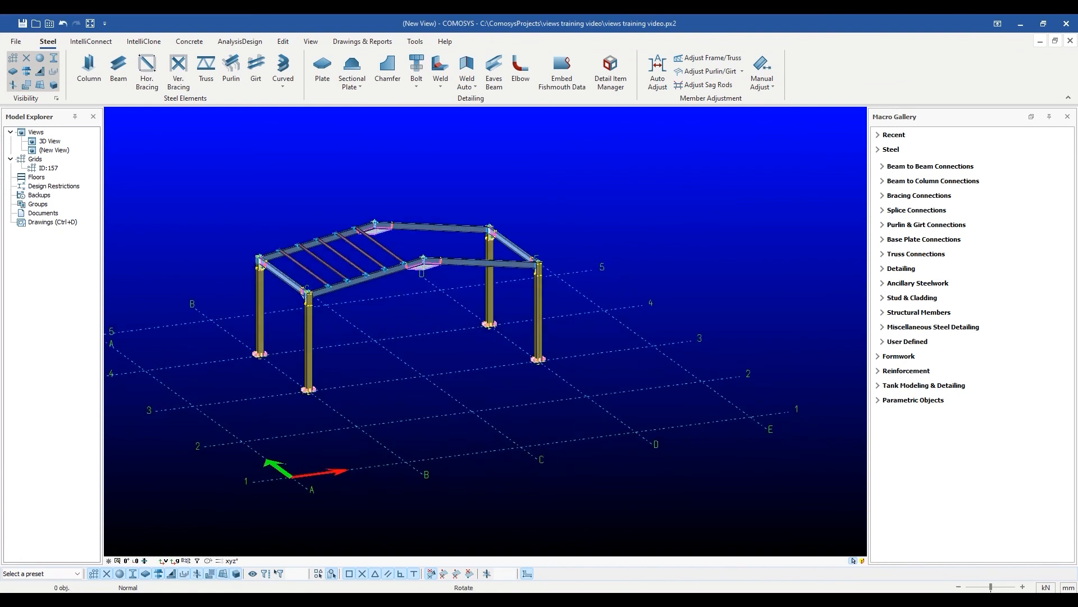
click(310, 41)
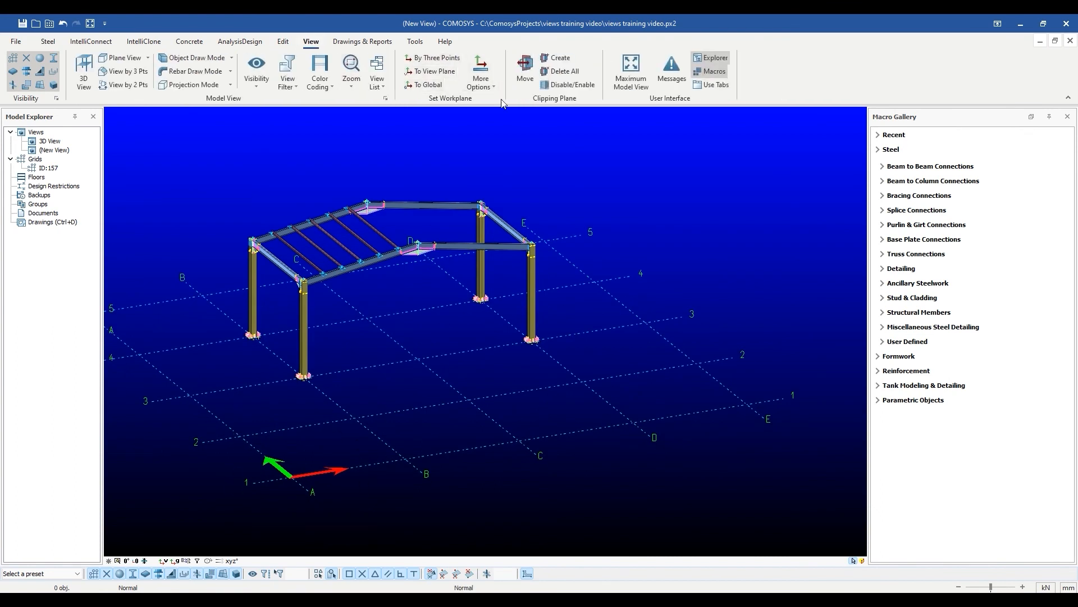